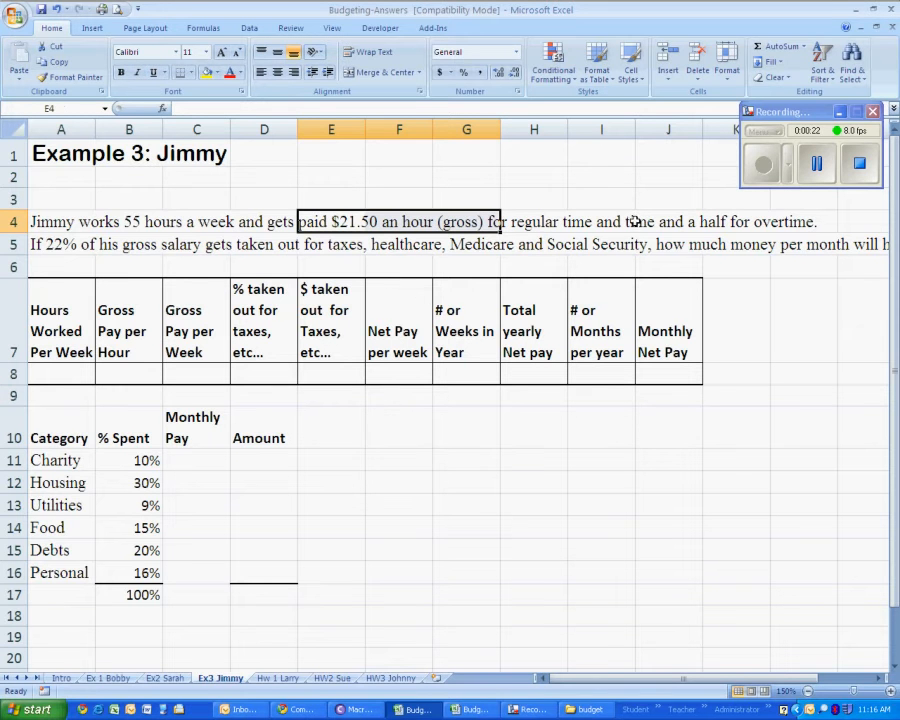
Step: Review the problem statement in rows 4 and 5, the empty pay table and the spending percentages by category
drag(630, 222, 775, 224)
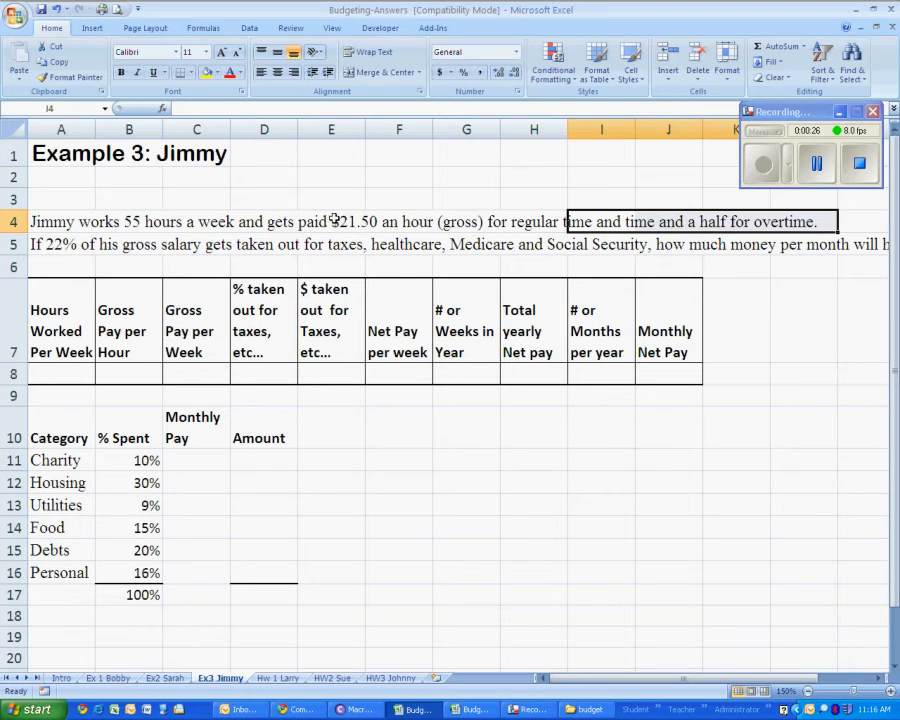
drag(316, 222, 404, 222)
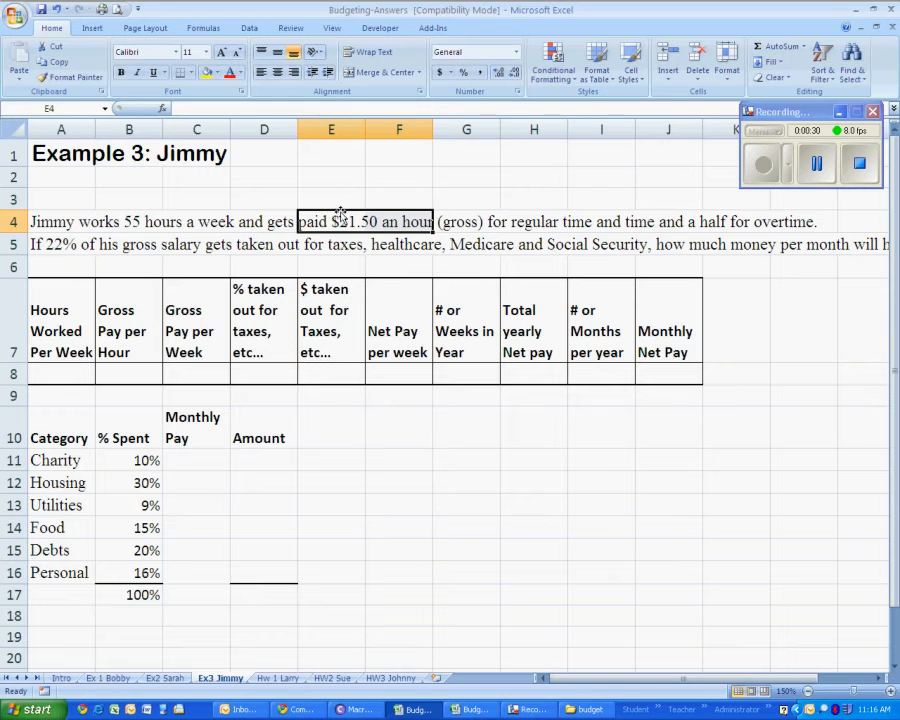
drag(618, 222, 795, 223)
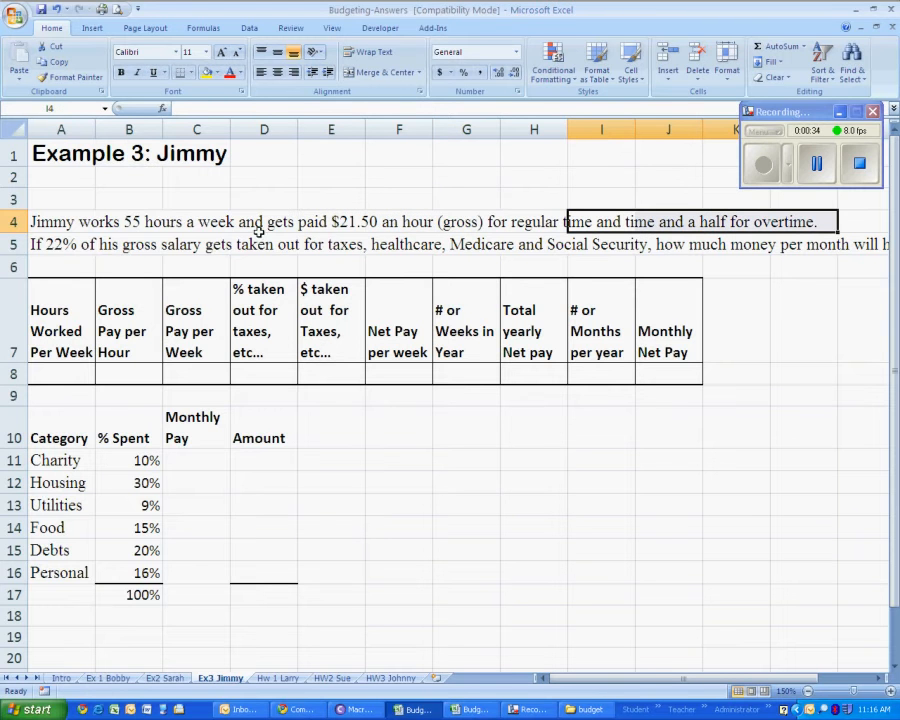
drag(335, 222, 466, 222)
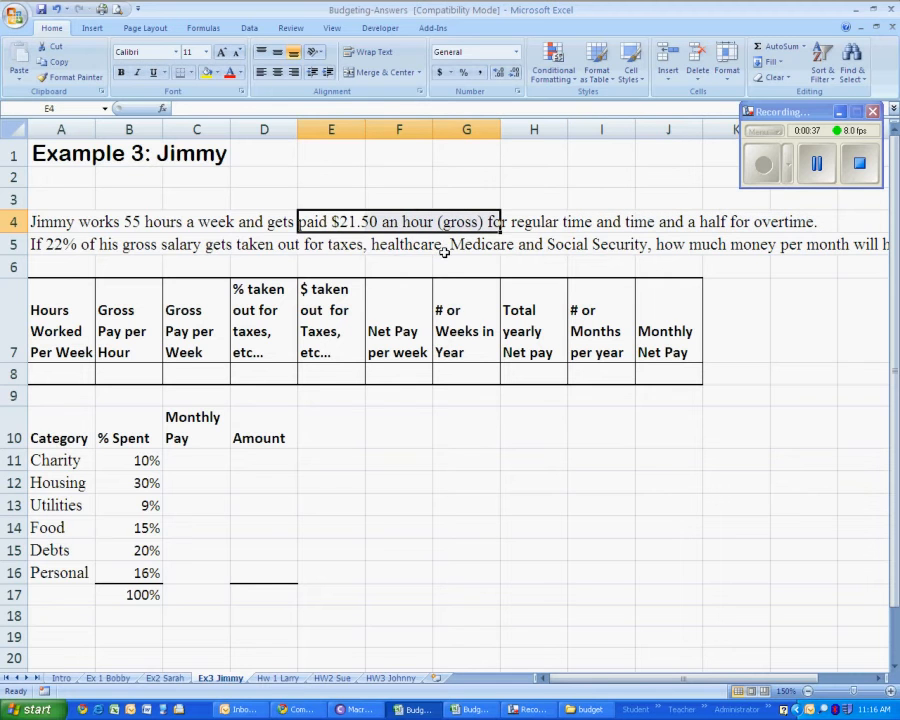
click(62, 244)
drag(62, 244, 360, 244)
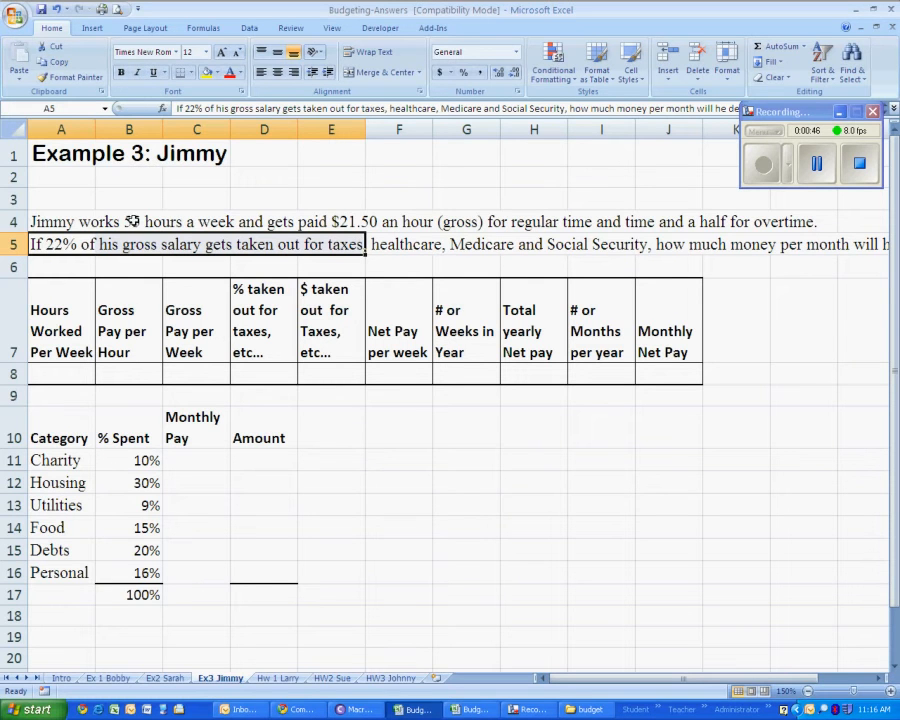
click(124, 226)
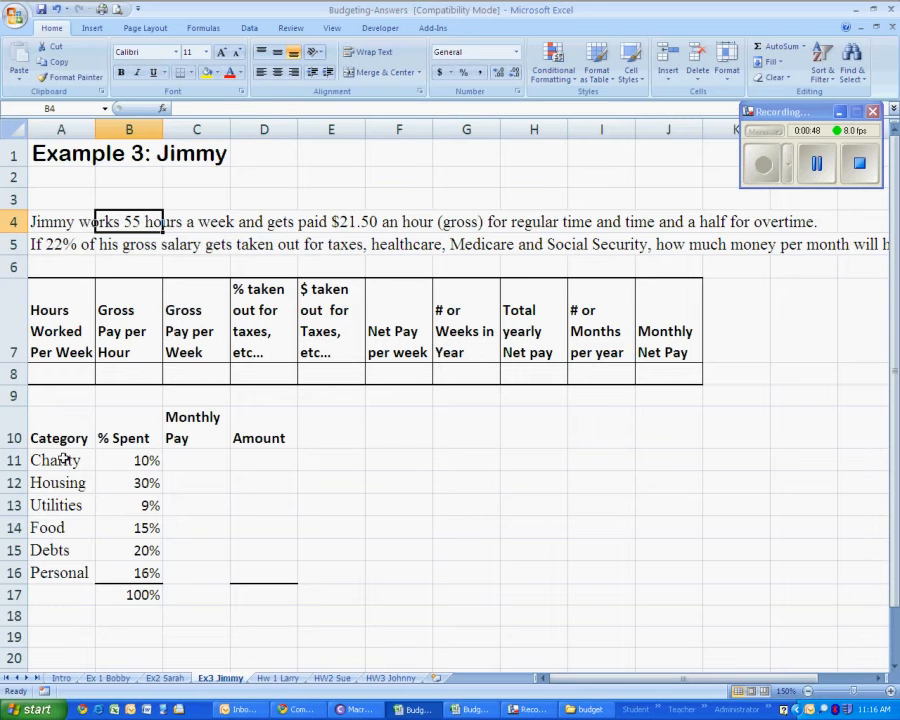
drag(64, 460, 130, 572)
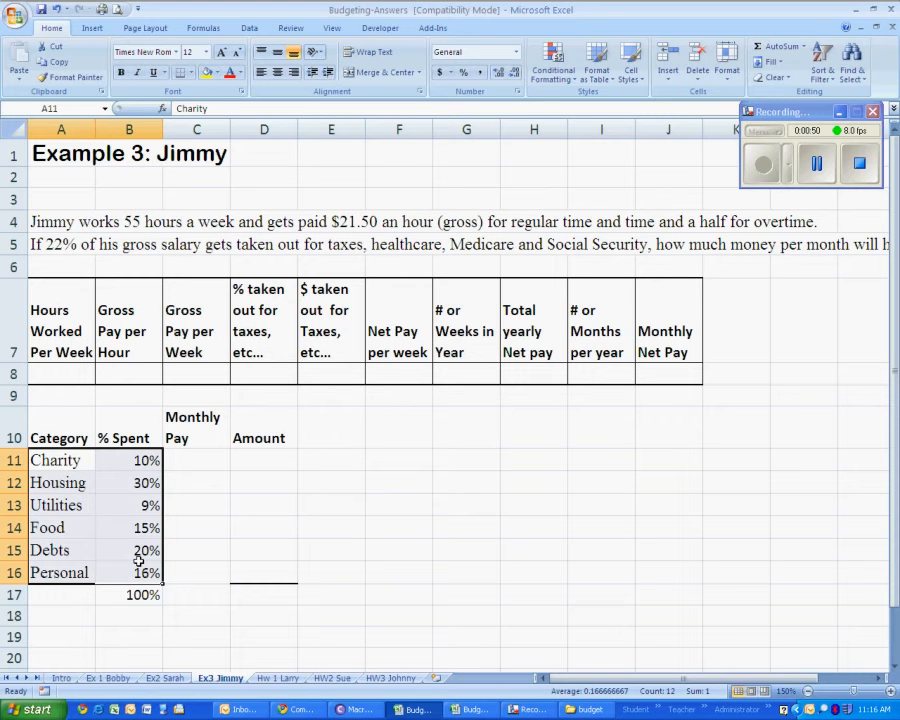
click(58, 378)
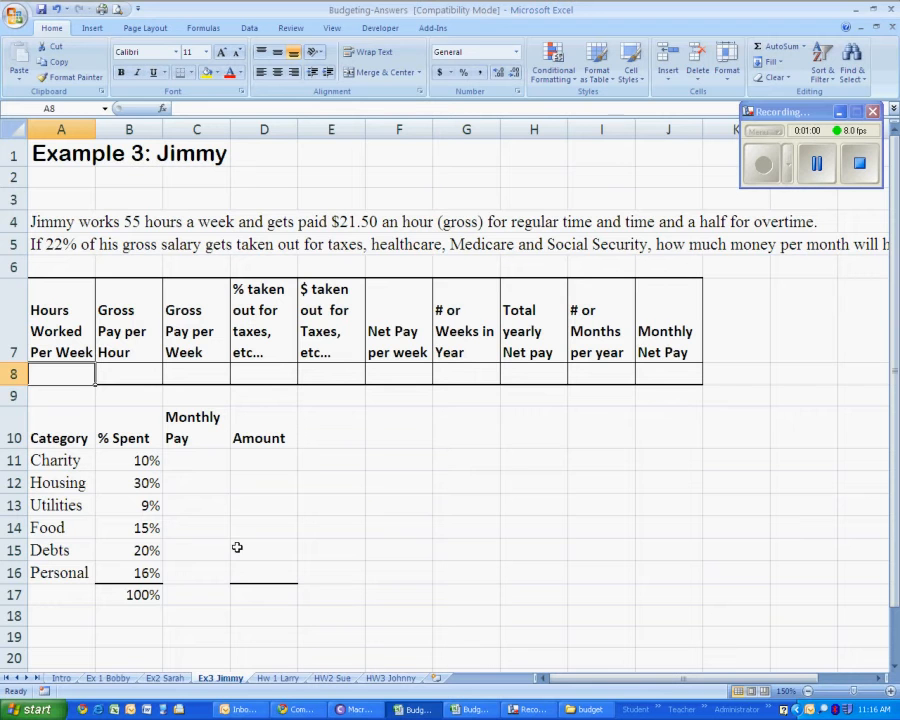
drag(50, 309, 660, 374)
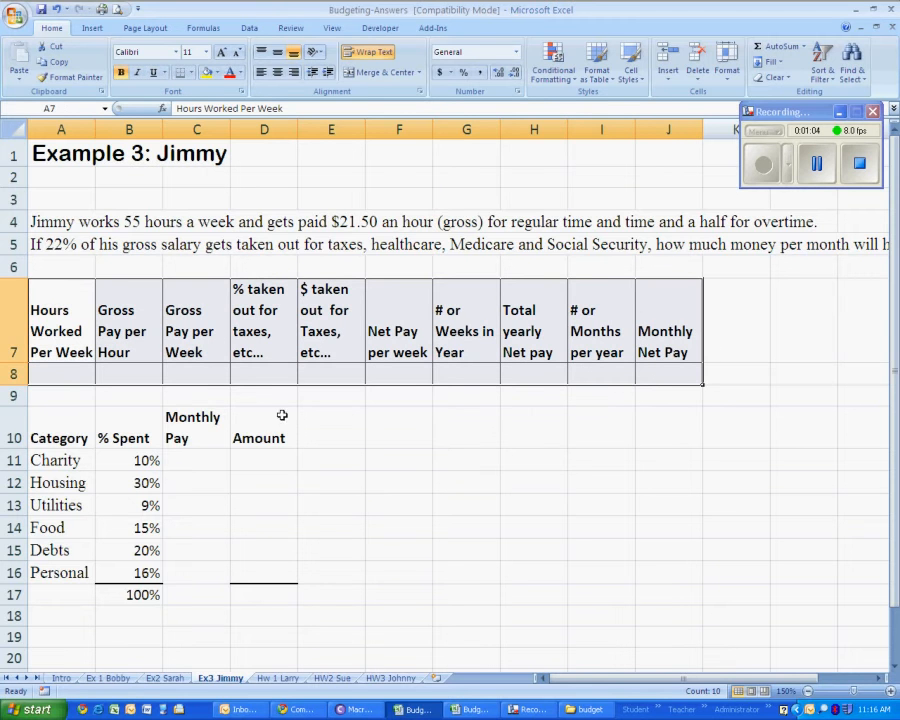
click(48, 372)
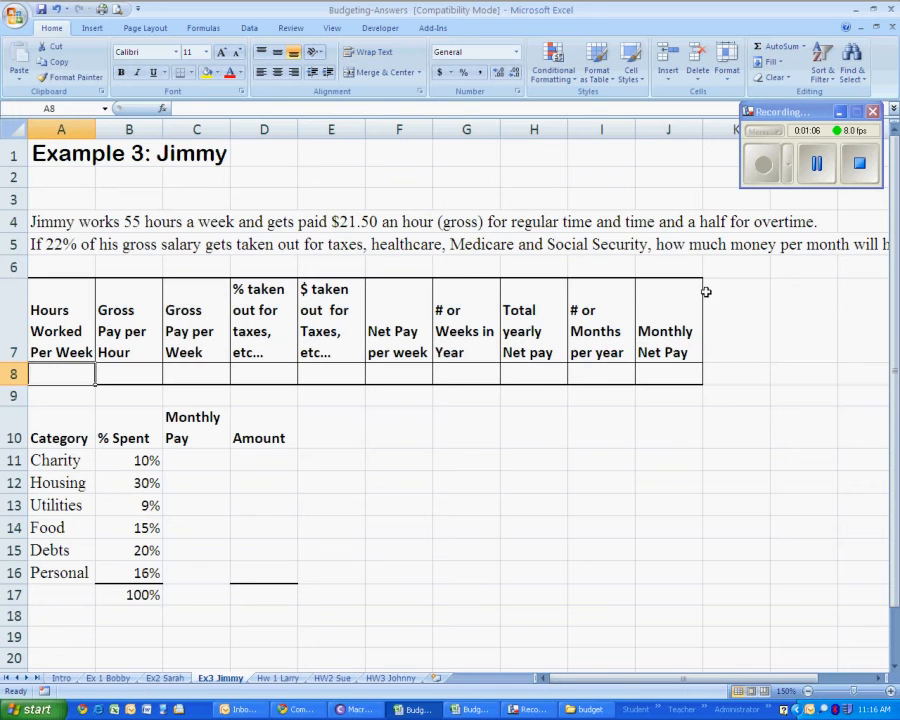
click(812, 163)
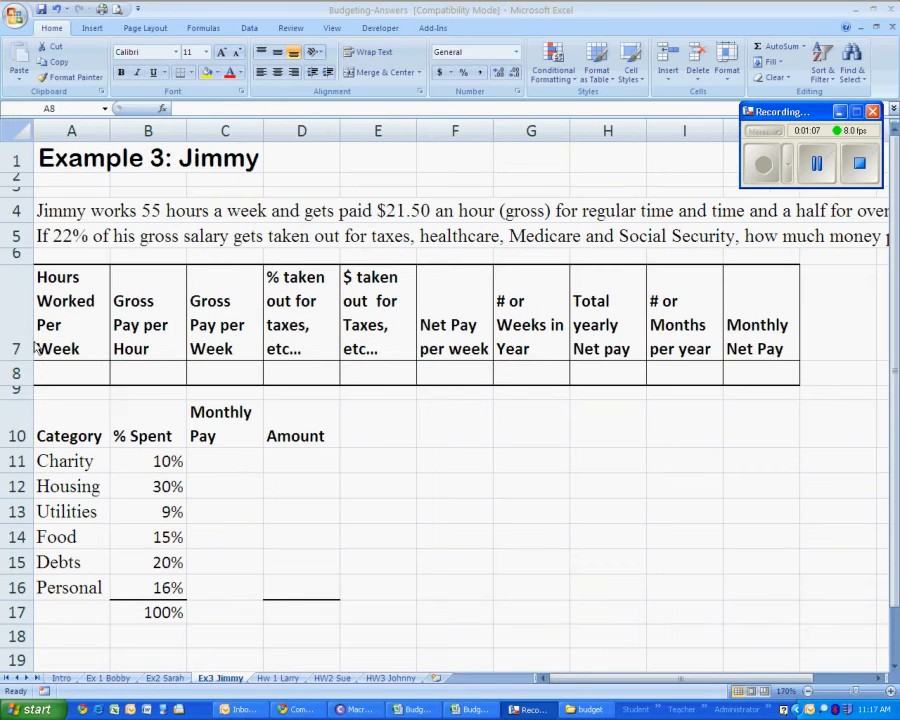
Step: Fill in 55 as the hours worked per week in A8 and 21.5 as the gross pay per hour in B8
click(60, 366)
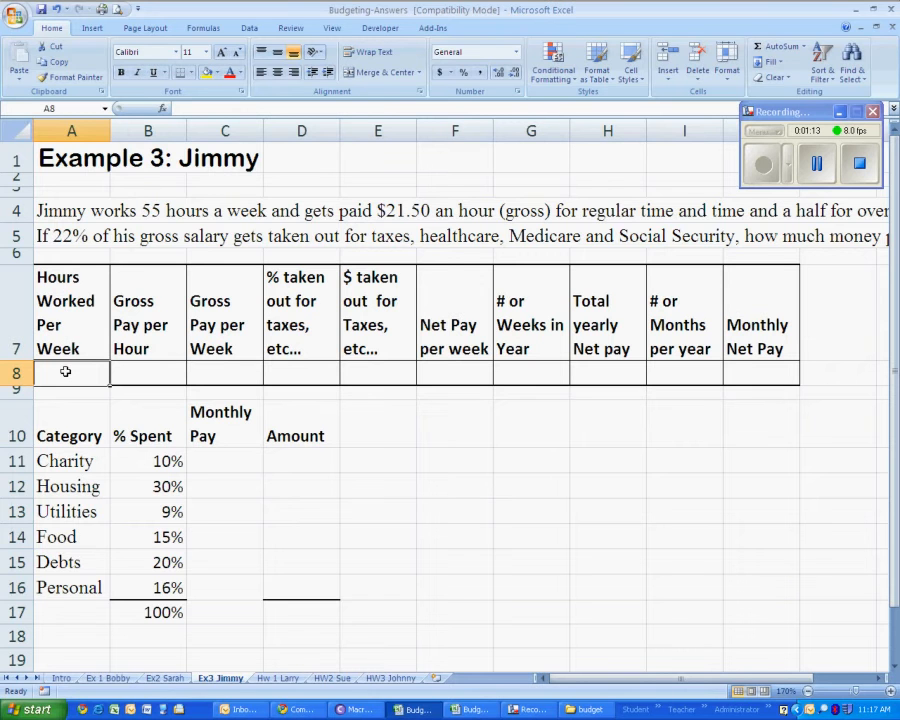
text(55)
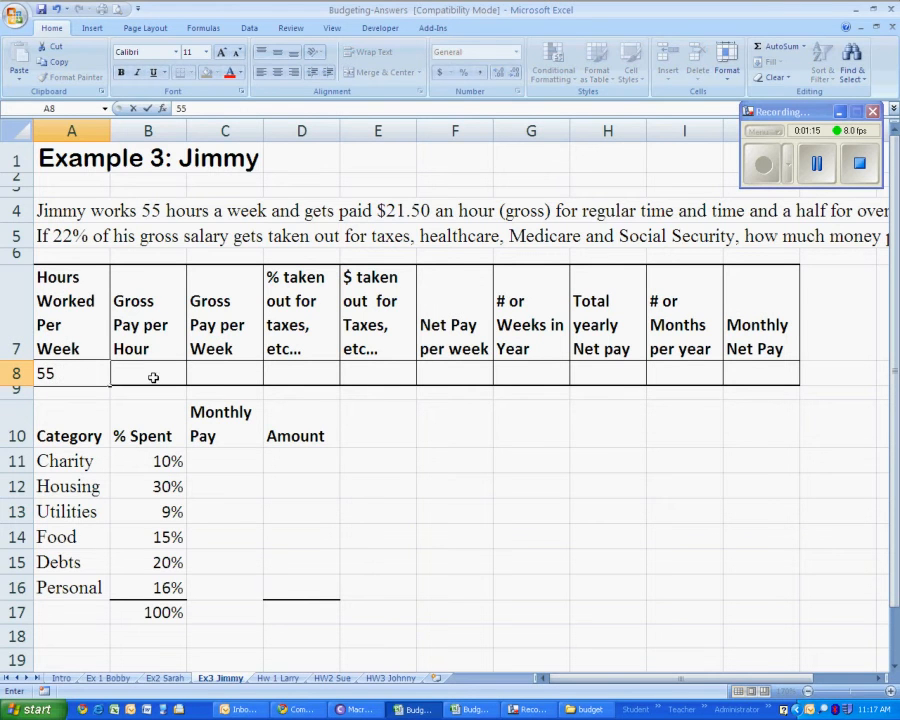
click(145, 371)
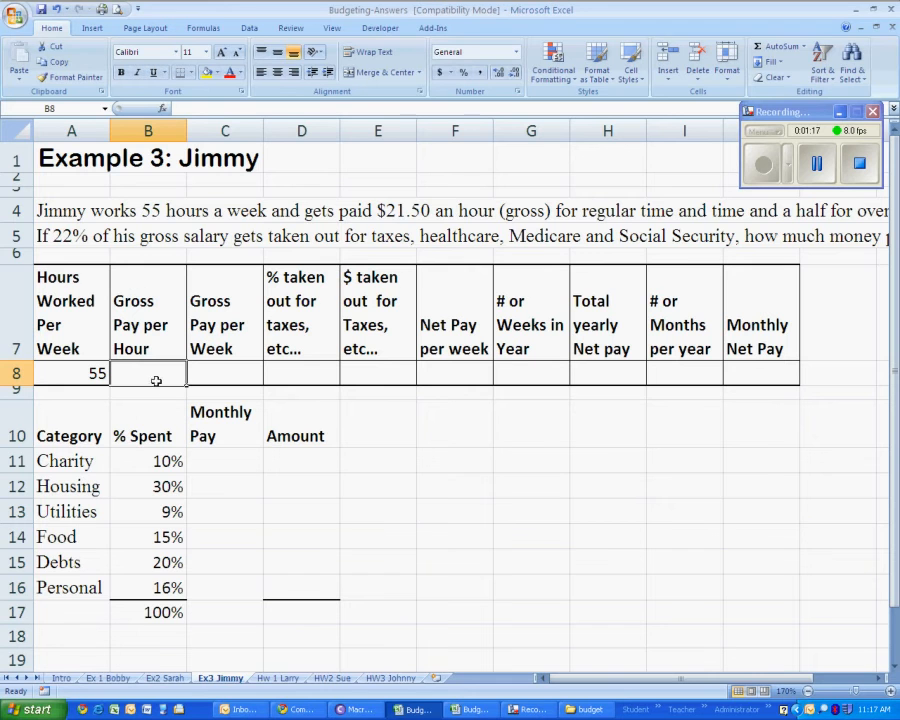
drag(356, 208, 474, 208)
click(150, 370)
text(21.5)
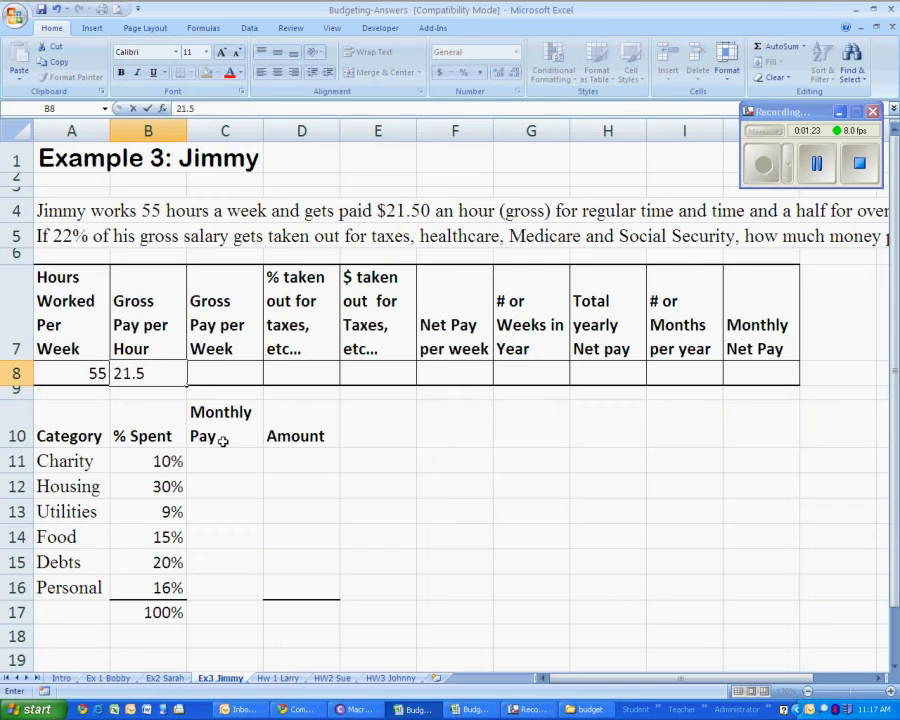
Step: Calculate the gross pay per week in C8 with the formula =A8*B8
click(228, 372)
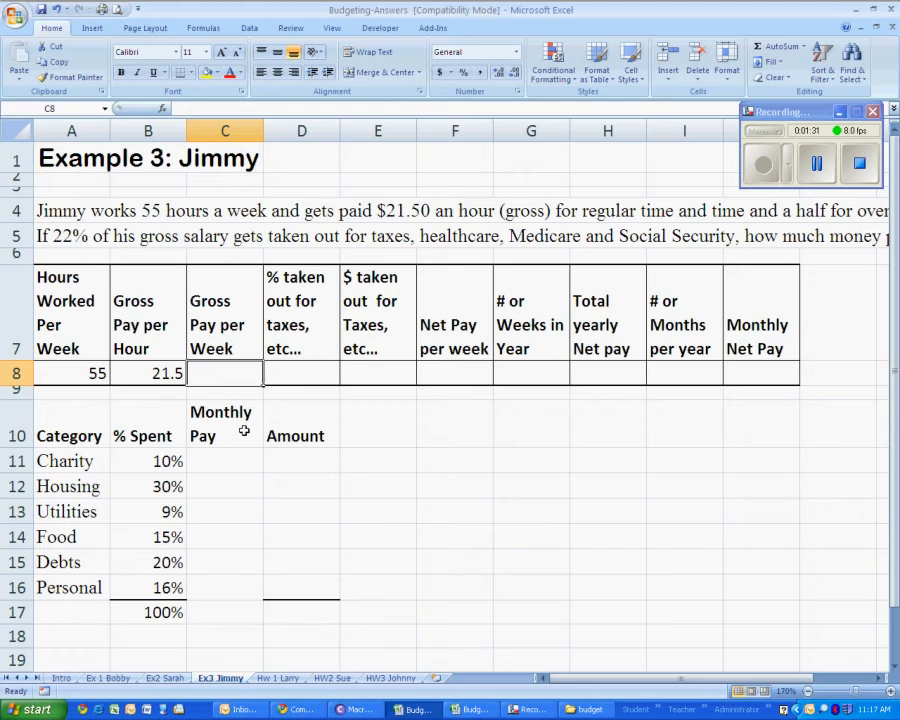
text(=)
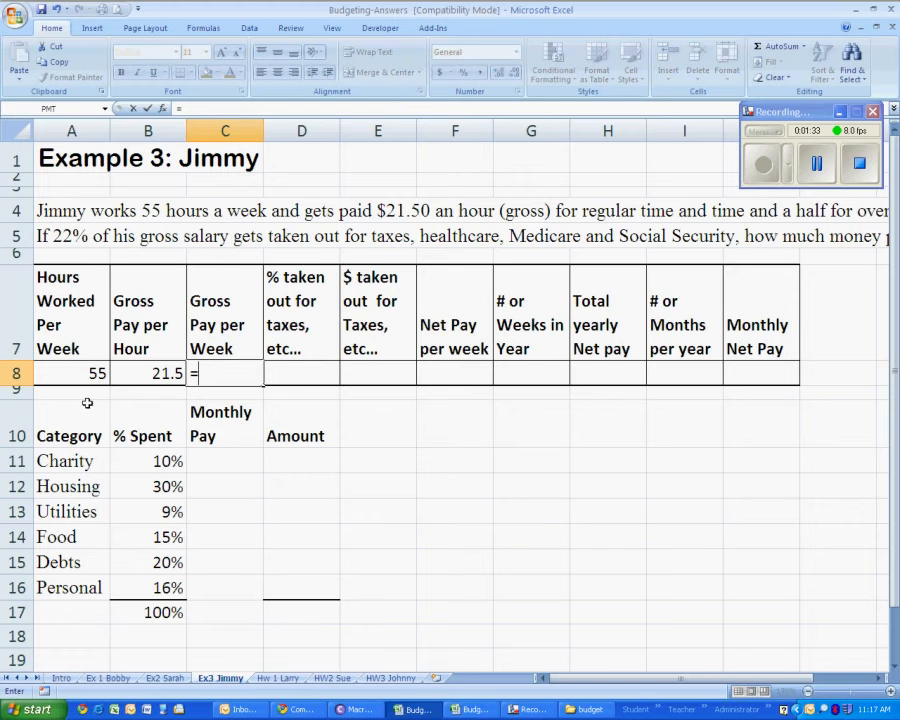
click(66, 372)
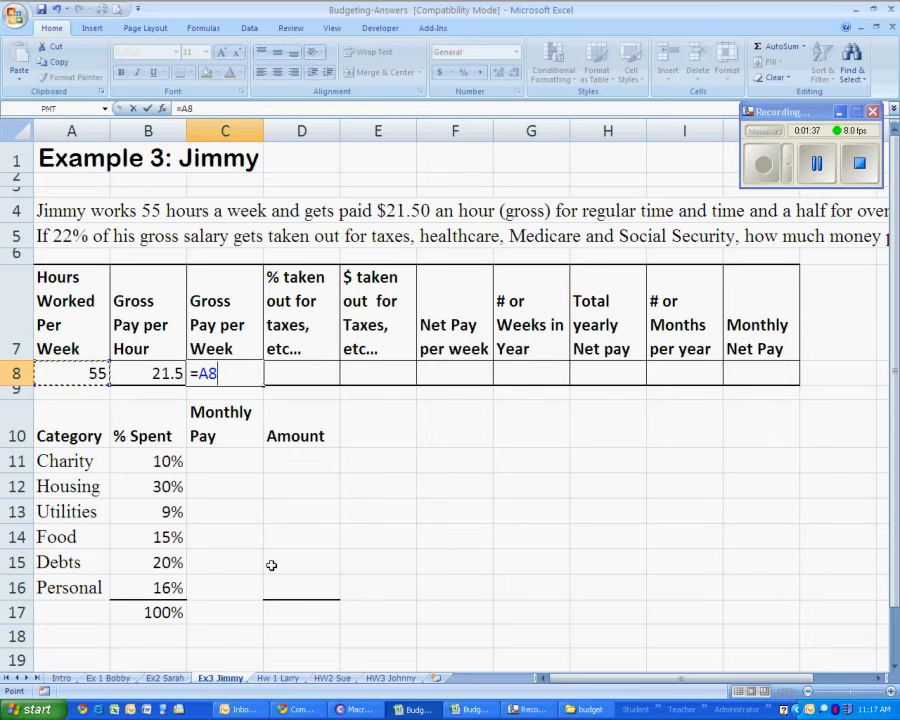
text(*)
key(Left)
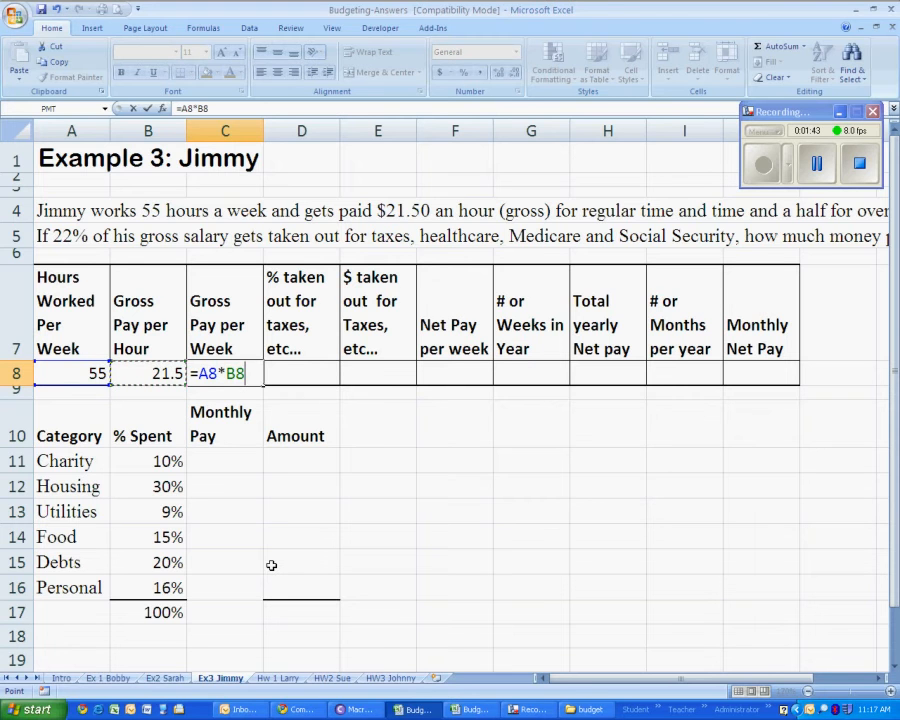
key(Tab)
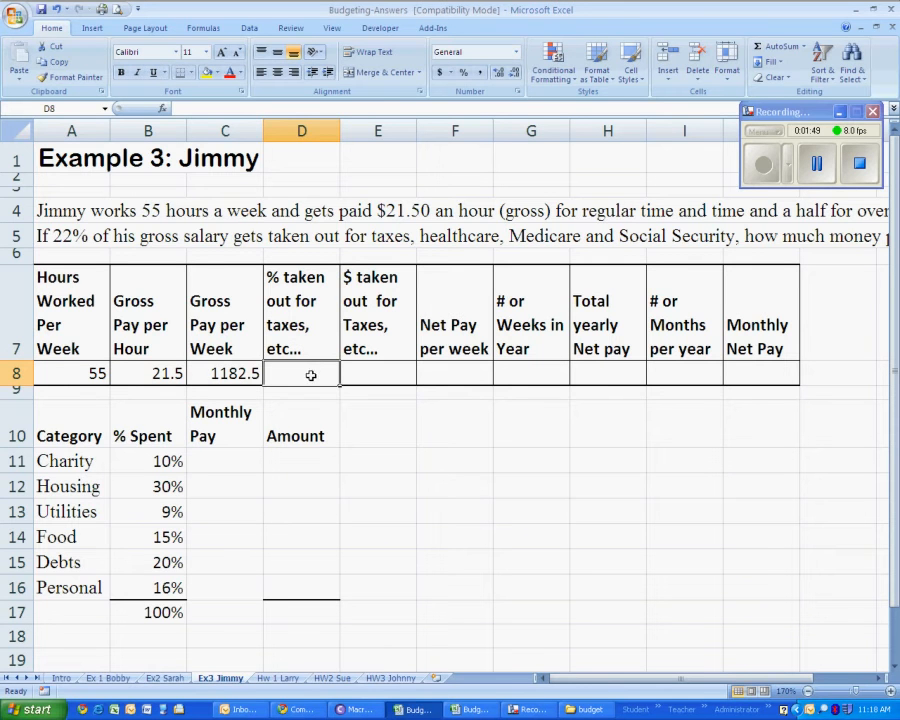
Step: Enter .22 in D8 as the percentage taken out for taxes, based on the problem statement in row 5
click(40, 236)
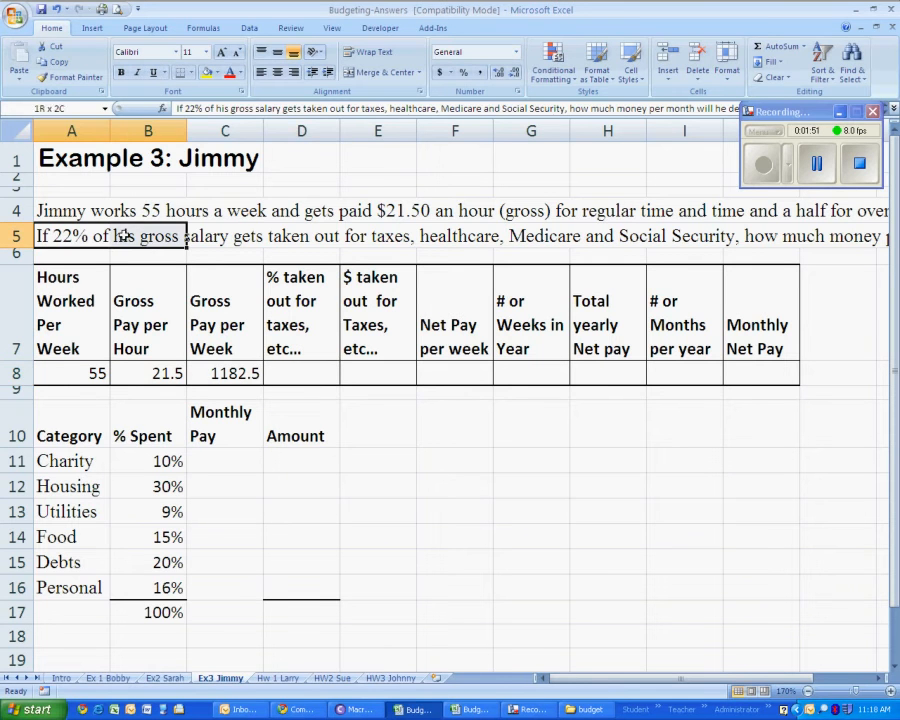
click(299, 372)
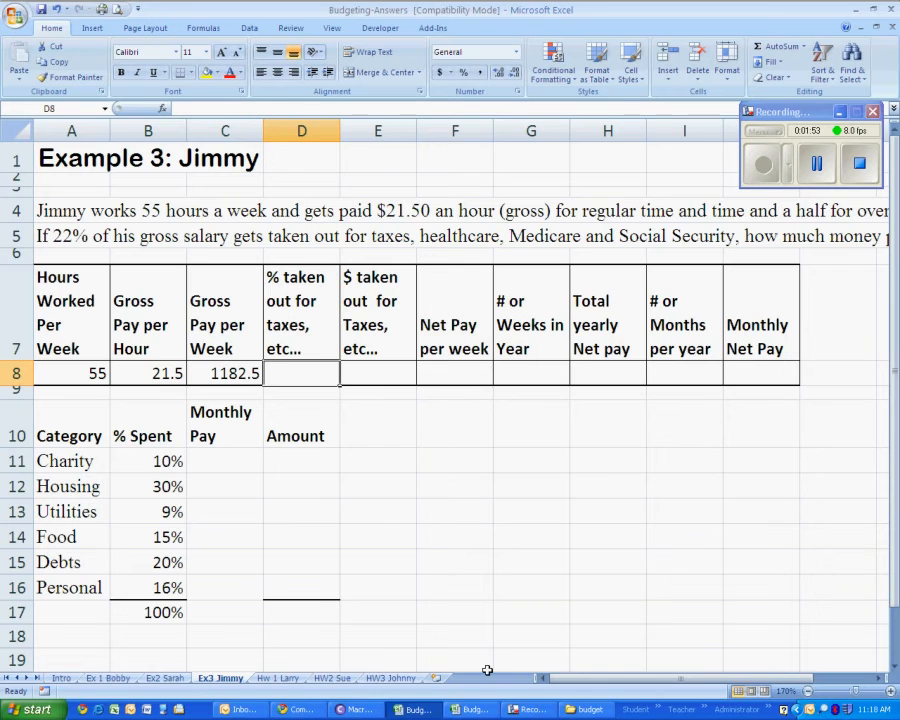
text(.22)
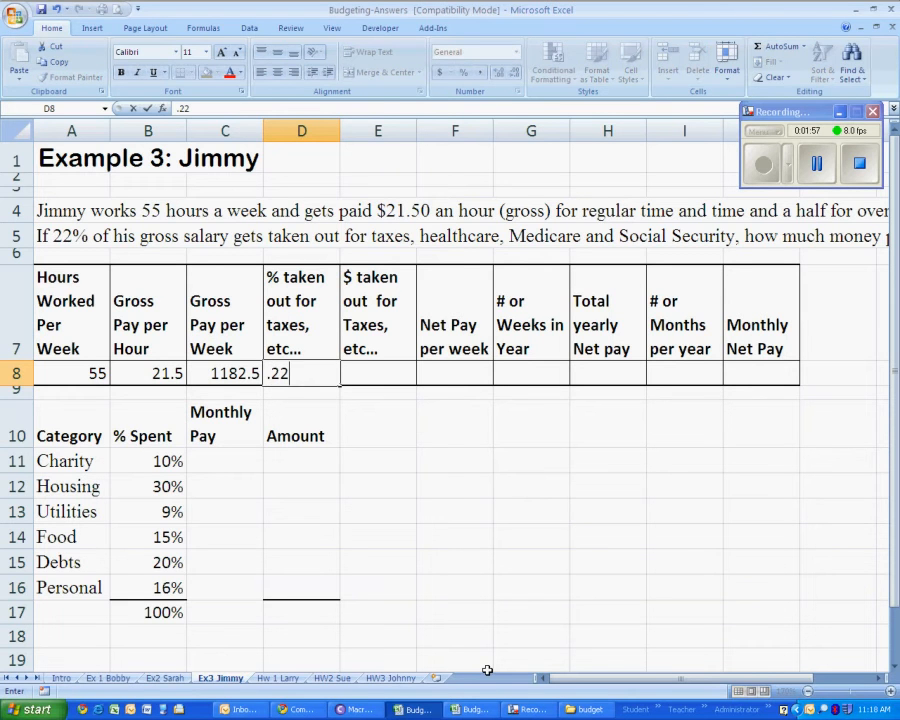
Step: Calculate the dollar amount taken out for taxes in E8 with the formula =C8*D8
click(370, 369)
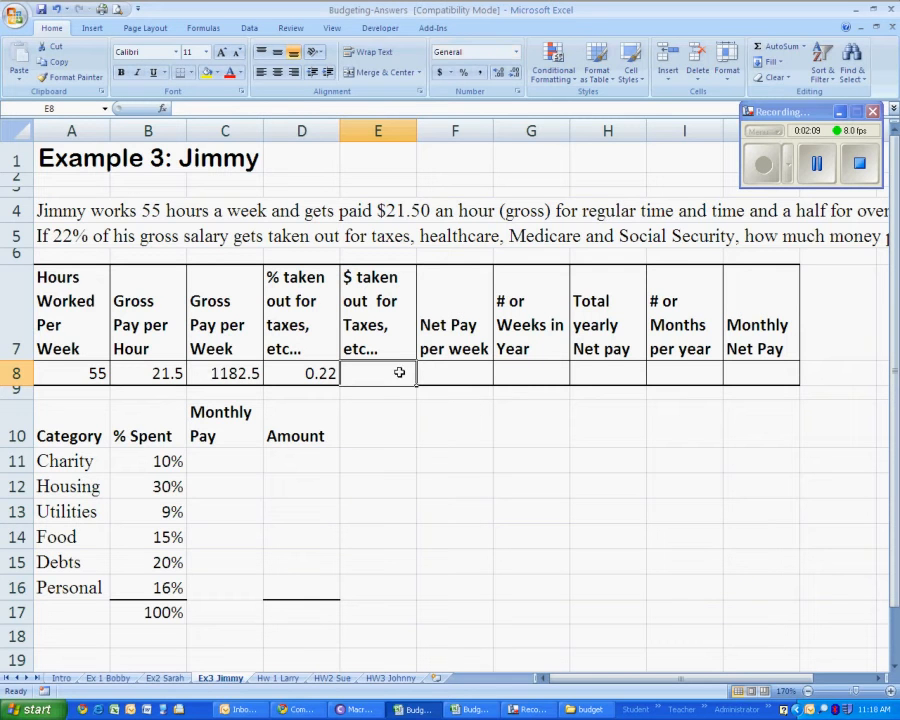
text(=)
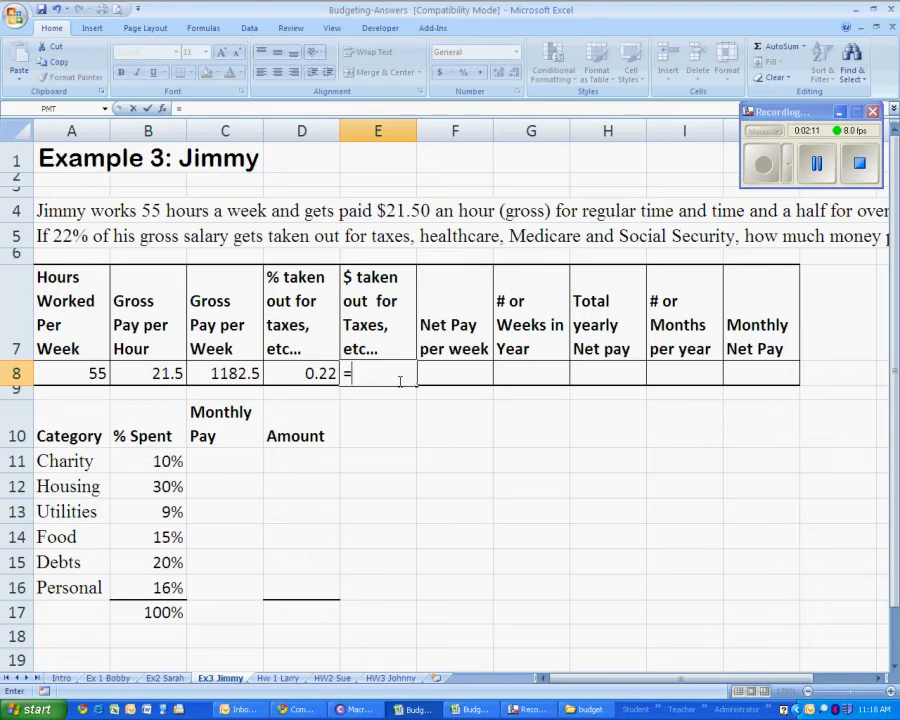
click(228, 373)
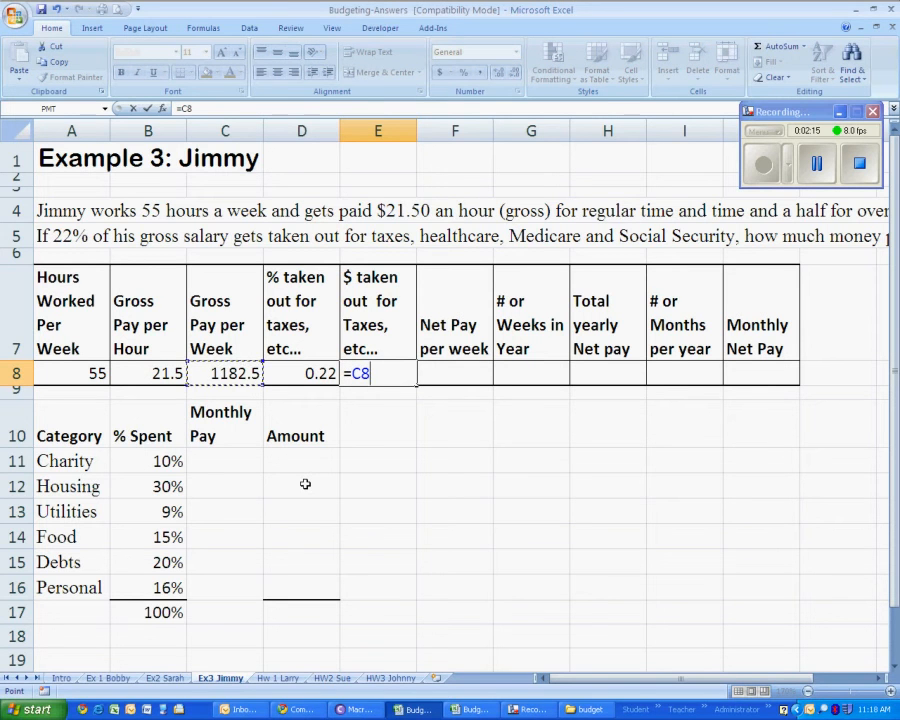
text(*)
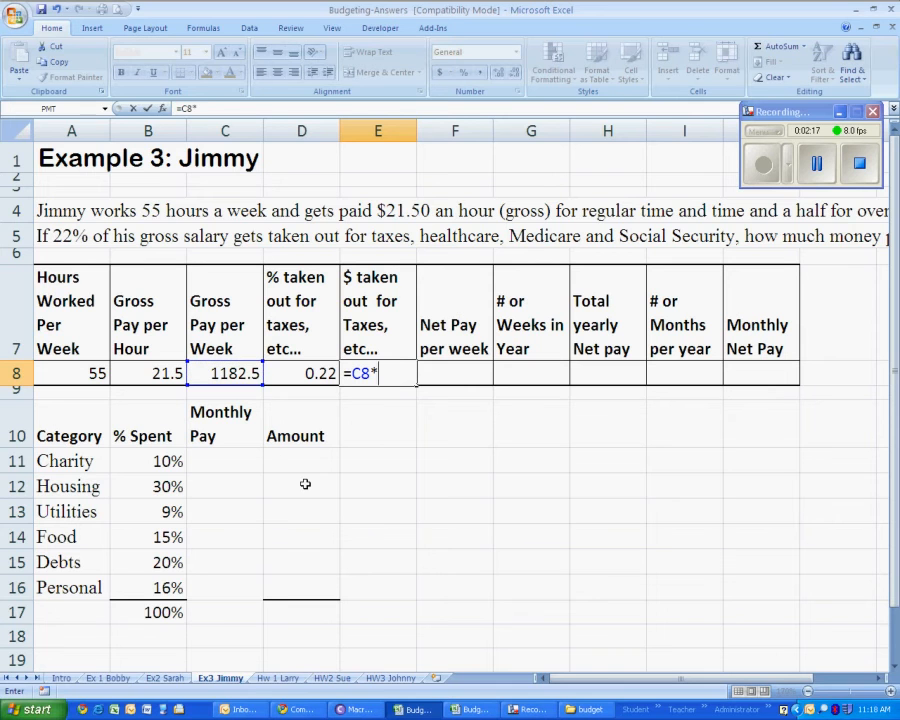
key(Left)
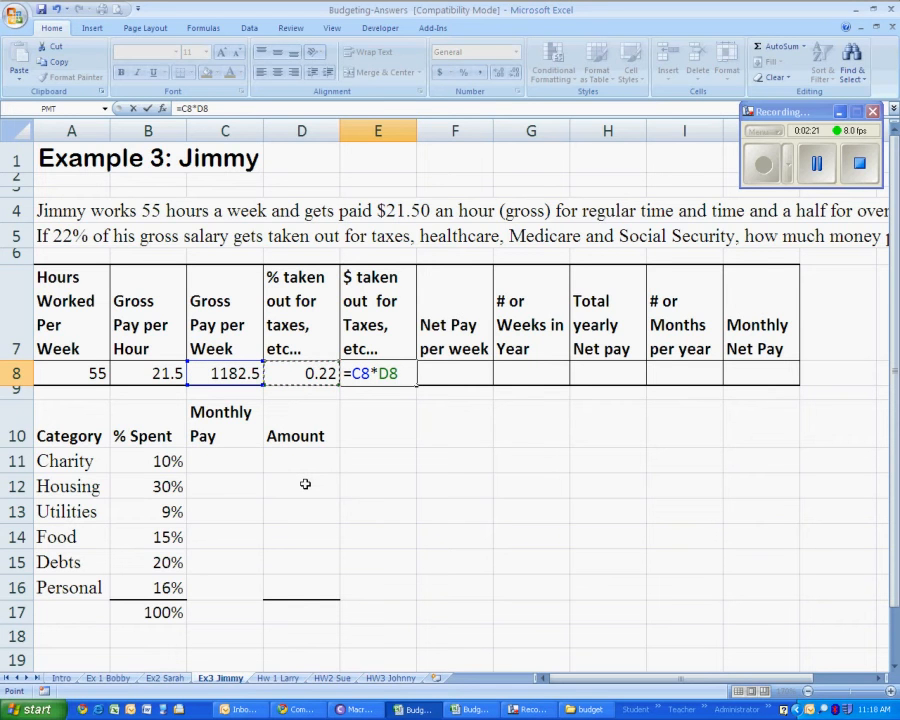
key(Tab)
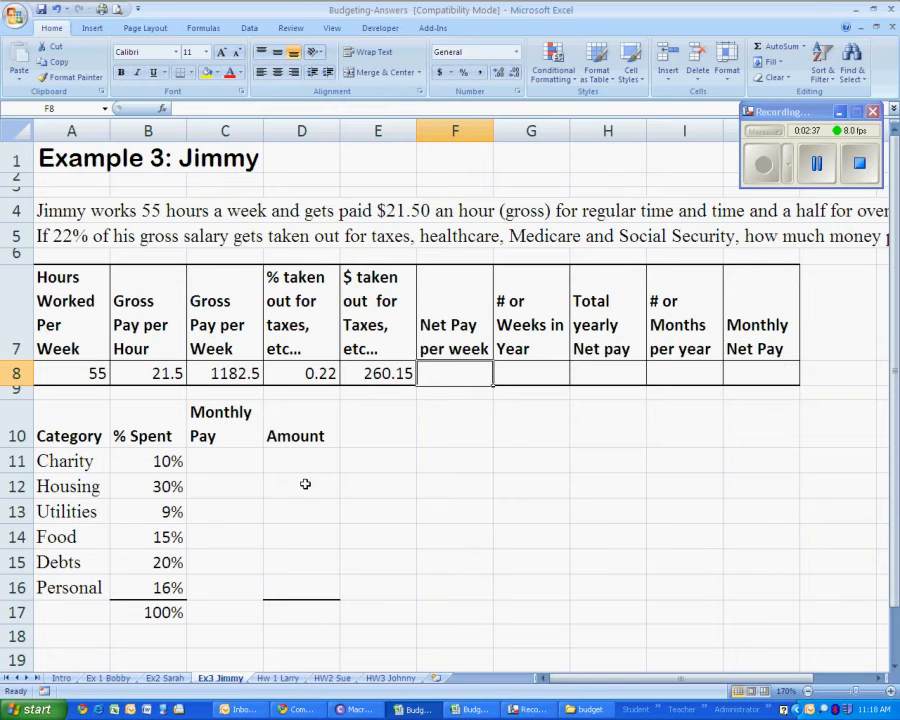
Step: Calculate the net pay per week in F8 with the formula =C8-E8 and compare it with the gross weekly pay in C8
text(=)
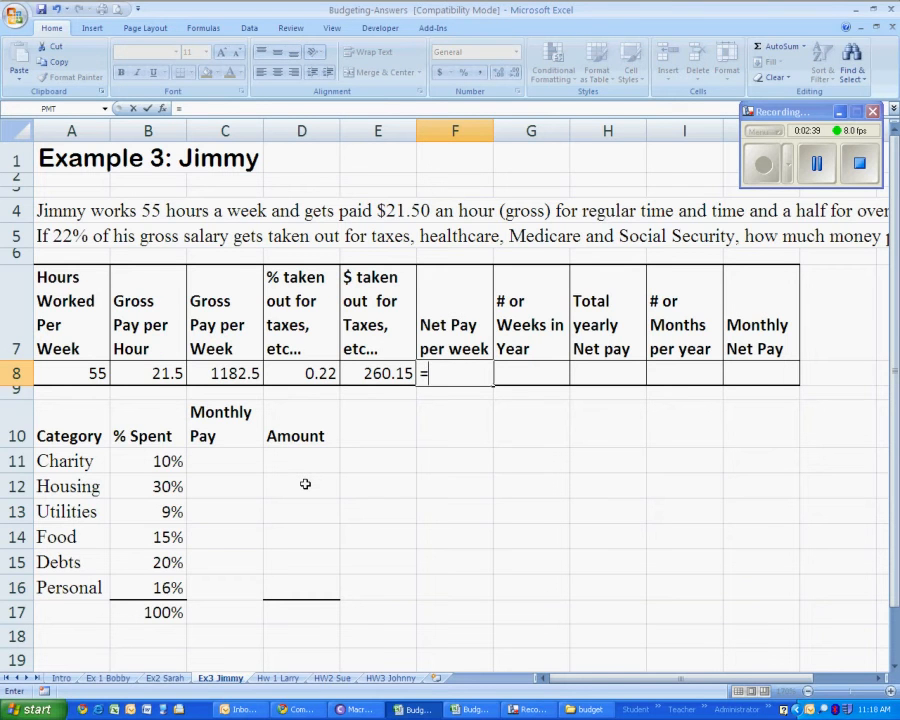
click(222, 373)
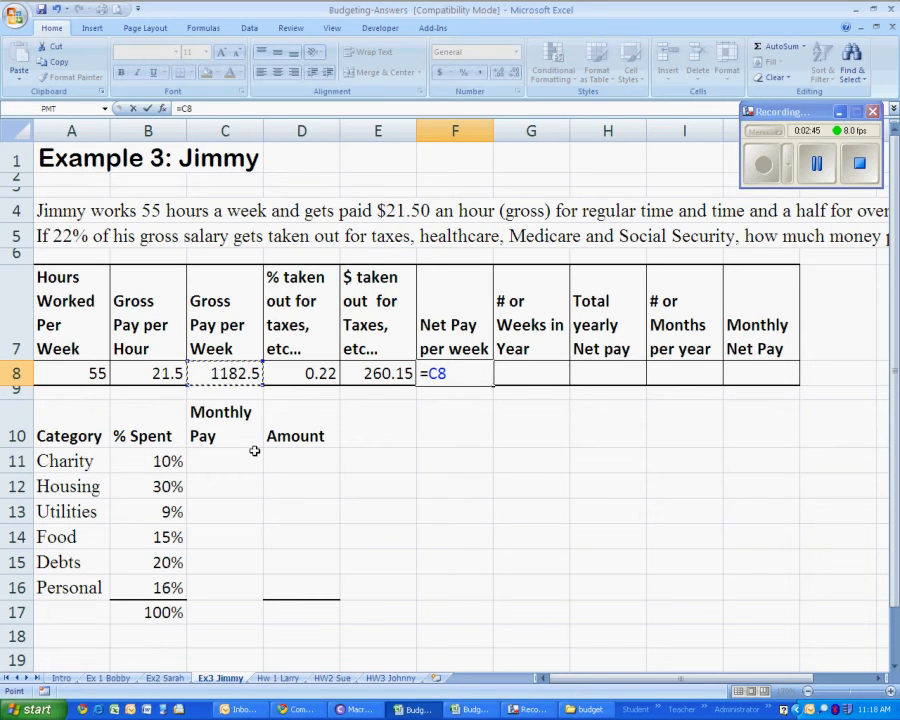
text(-)
click(381, 373)
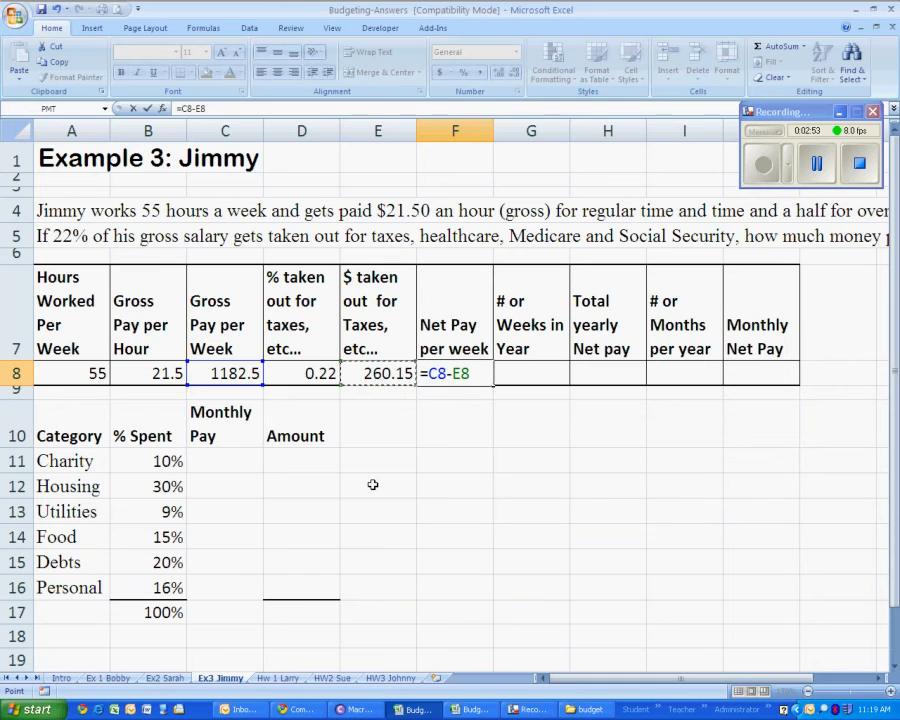
key(Tab)
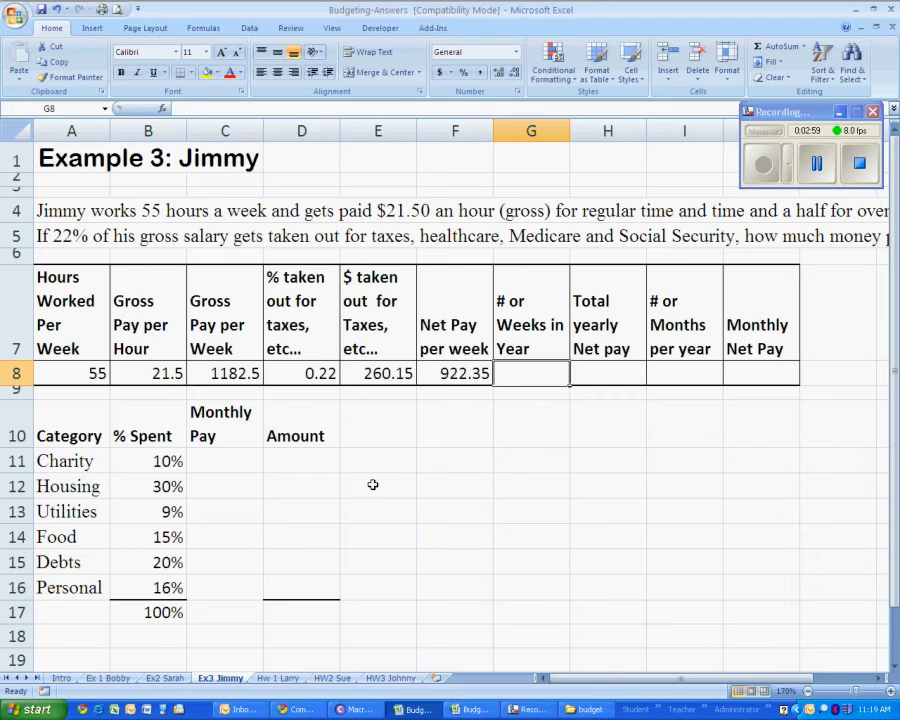
click(215, 372)
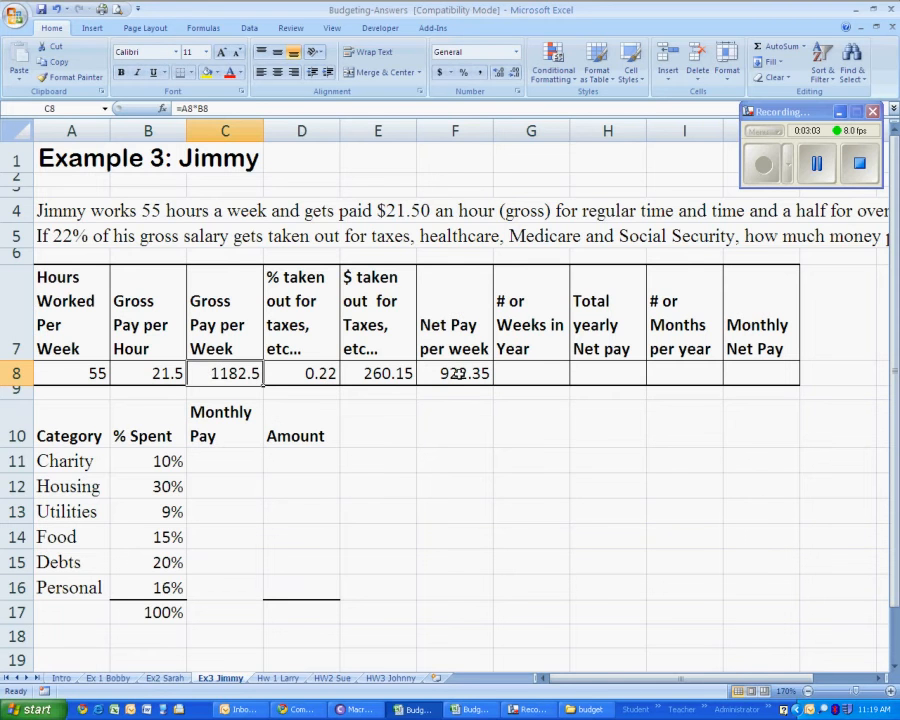
click(455, 373)
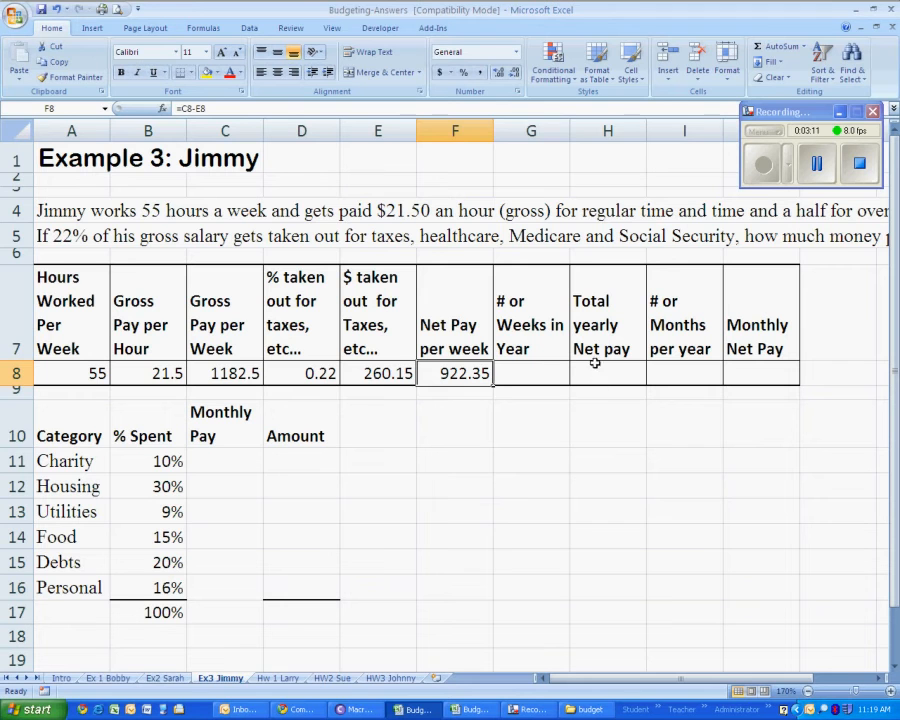
Step: Enter 52 in G8 as the number of weeks in a year
click(520, 371)
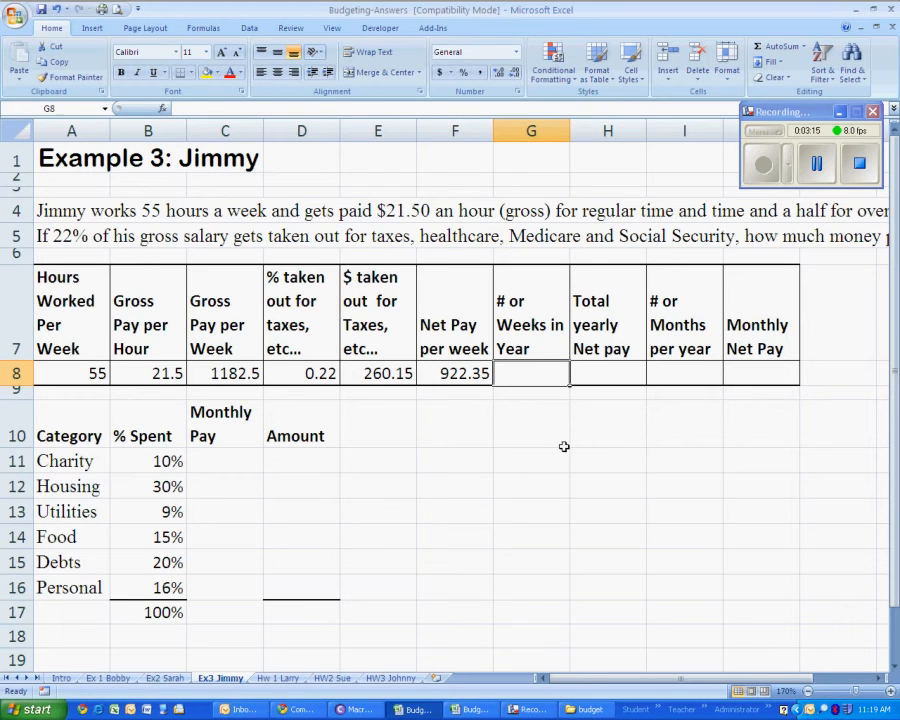
text(52)
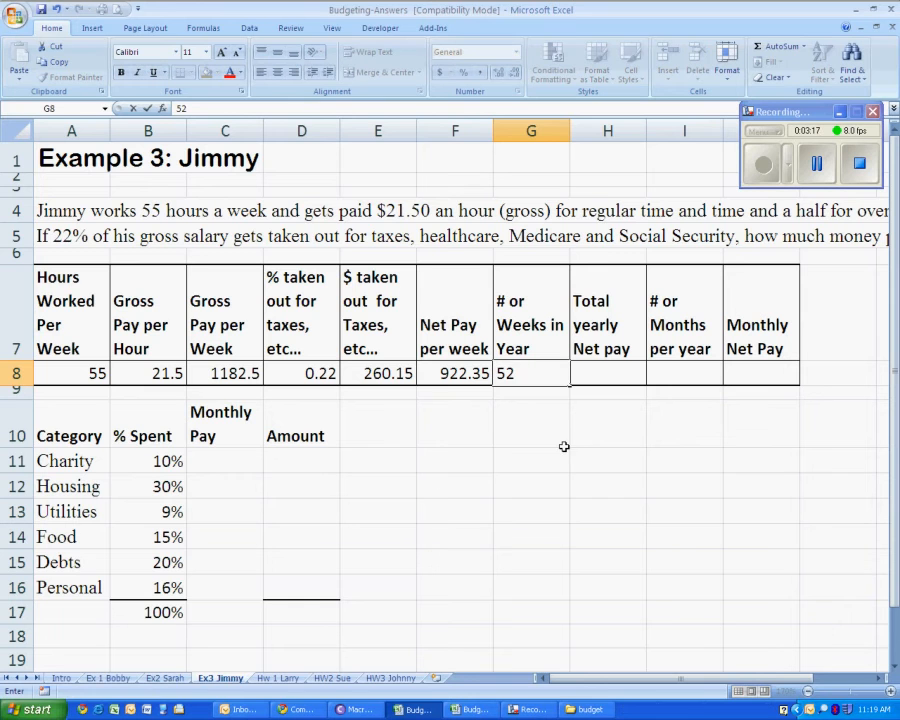
click(592, 368)
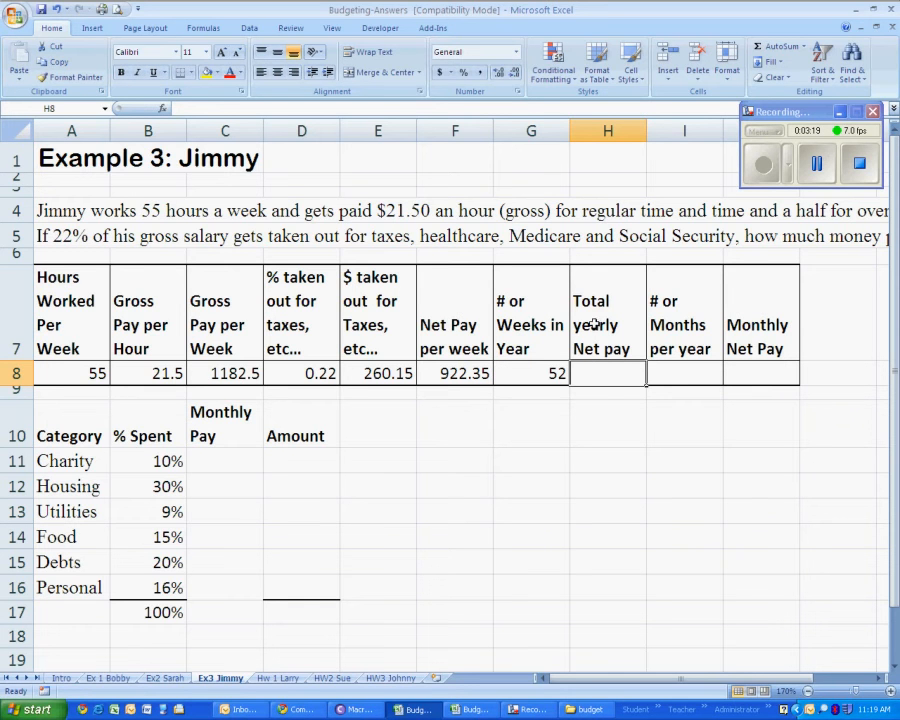
Step: Calculate the total yearly net pay in H8 with the formula =F8*G8 and format the result with the comma style
click(553, 372)
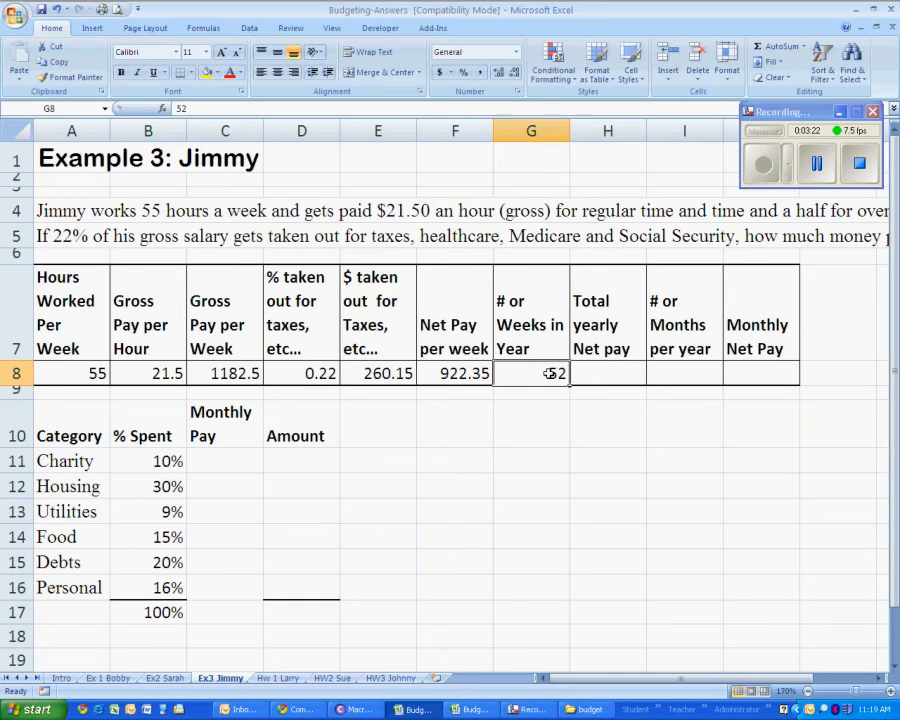
click(455, 373)
click(628, 373)
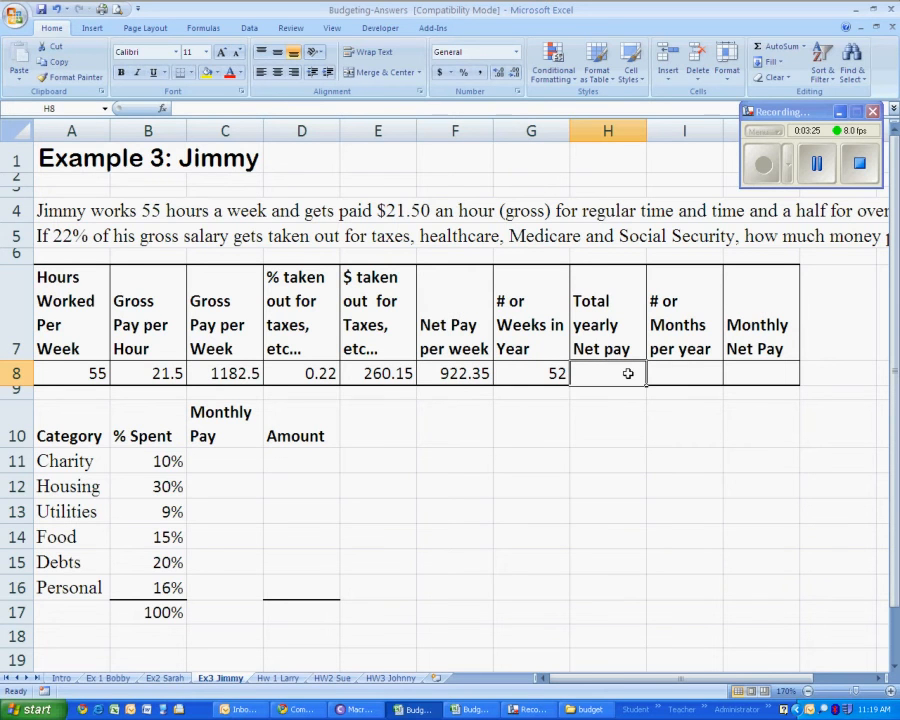
text(=)
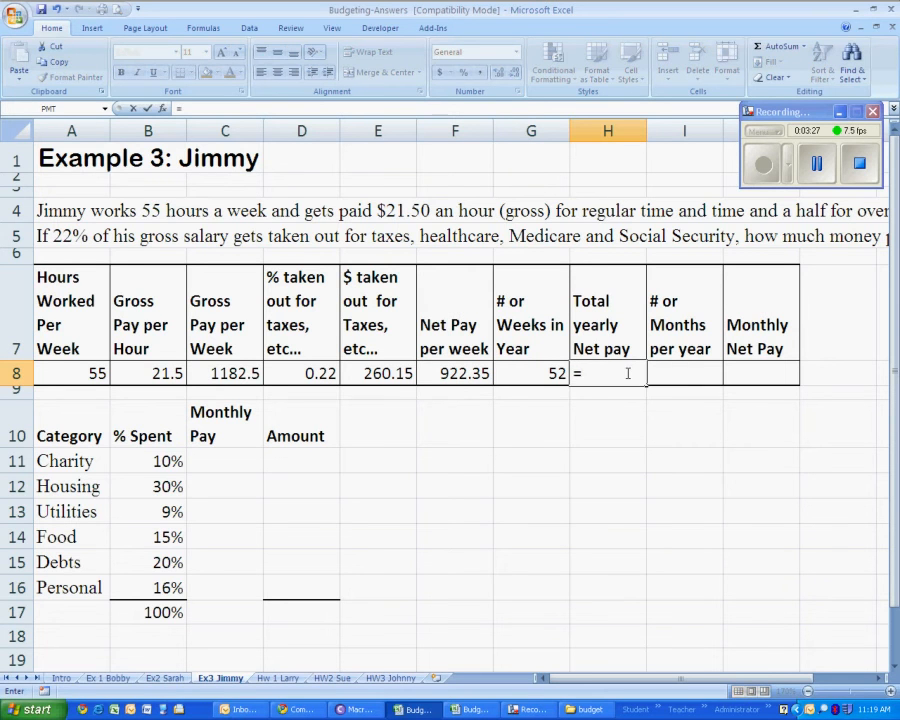
click(446, 371)
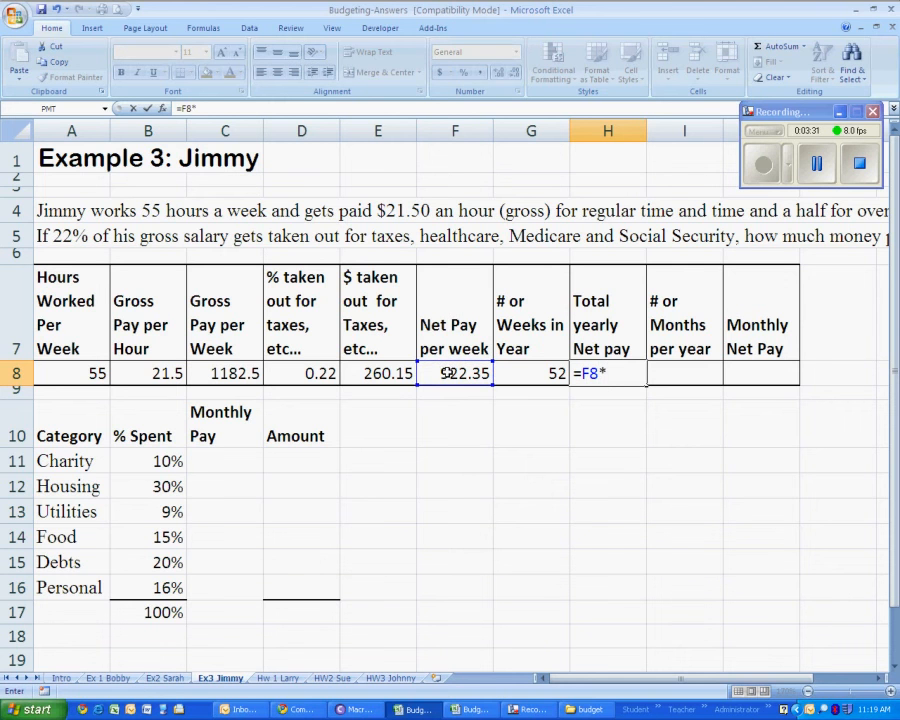
click(537, 373)
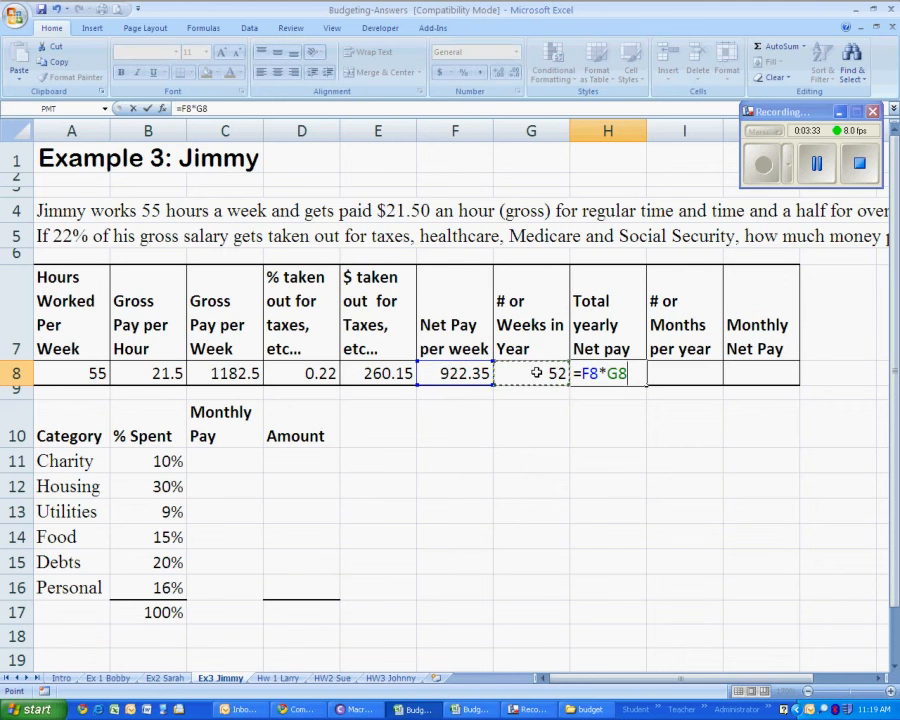
key(Tab)
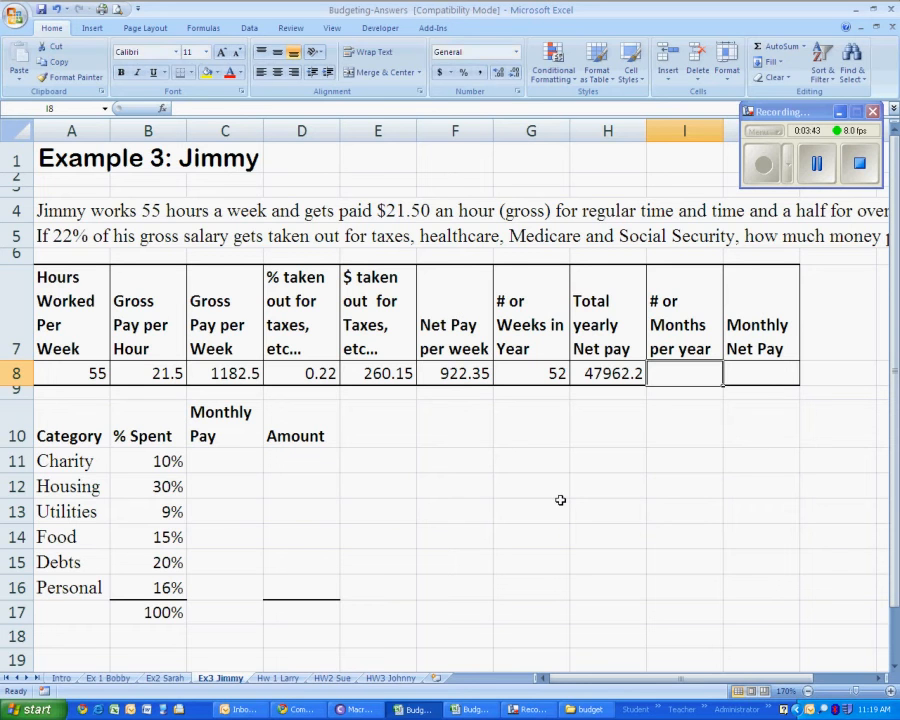
click(600, 372)
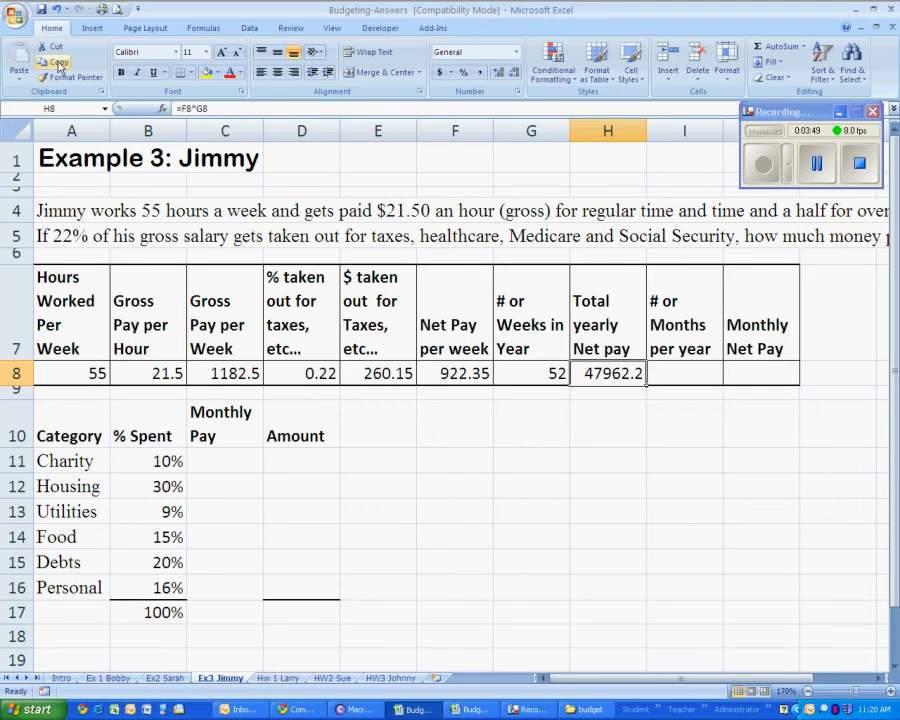
click(479, 73)
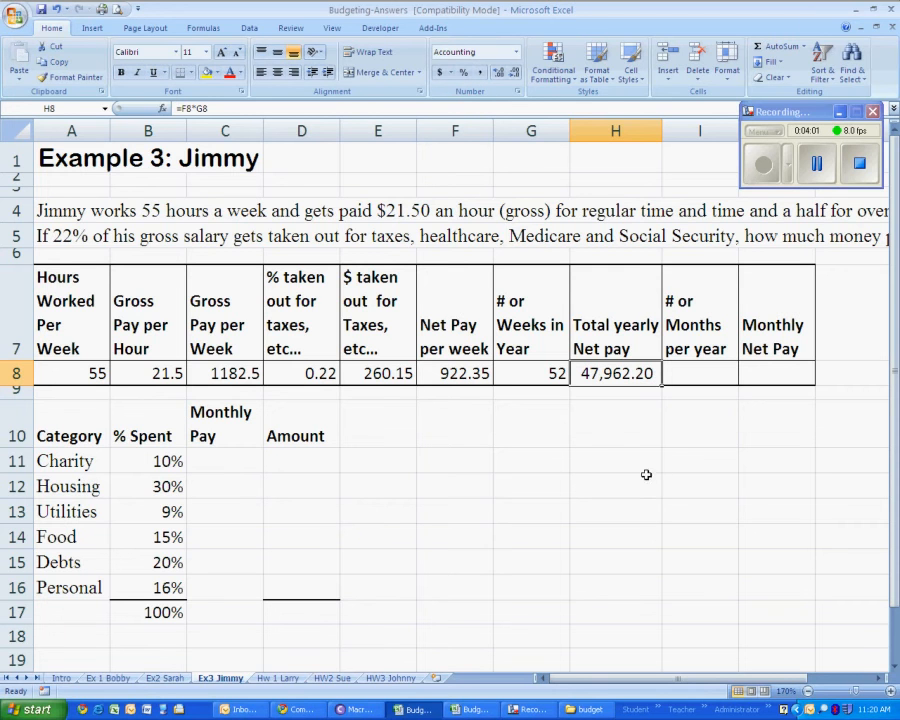
Step: Enter 12 in I8 as the number of months per year
click(692, 375)
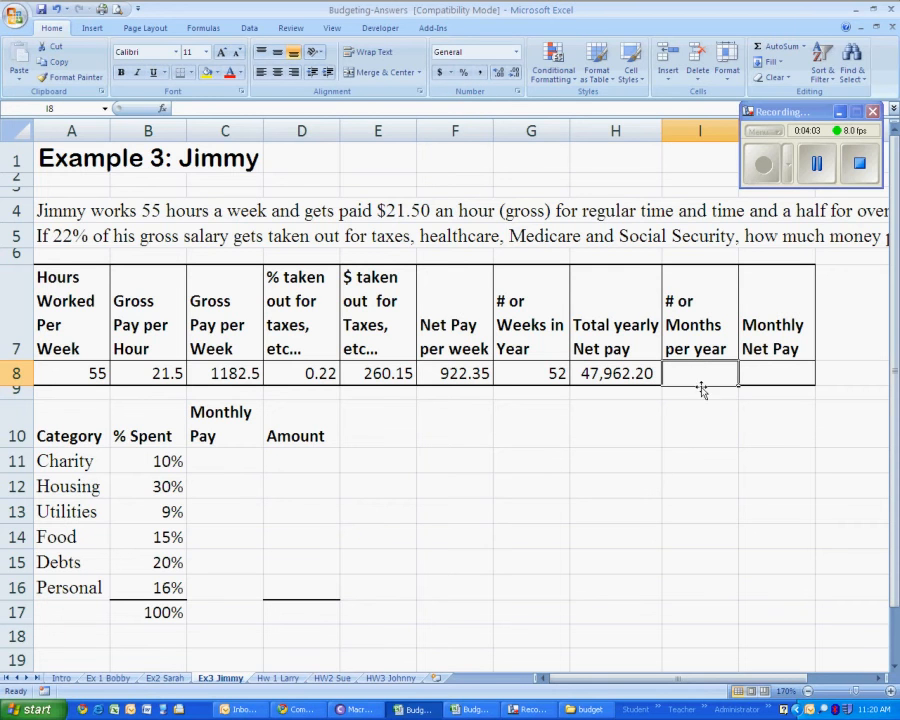
text(12)
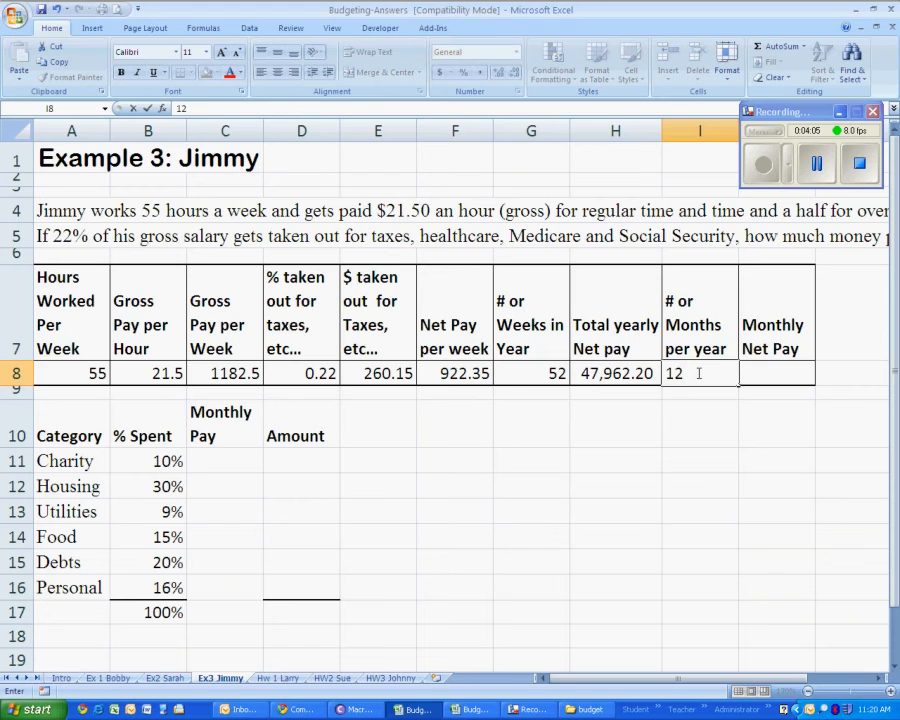
click(774, 370)
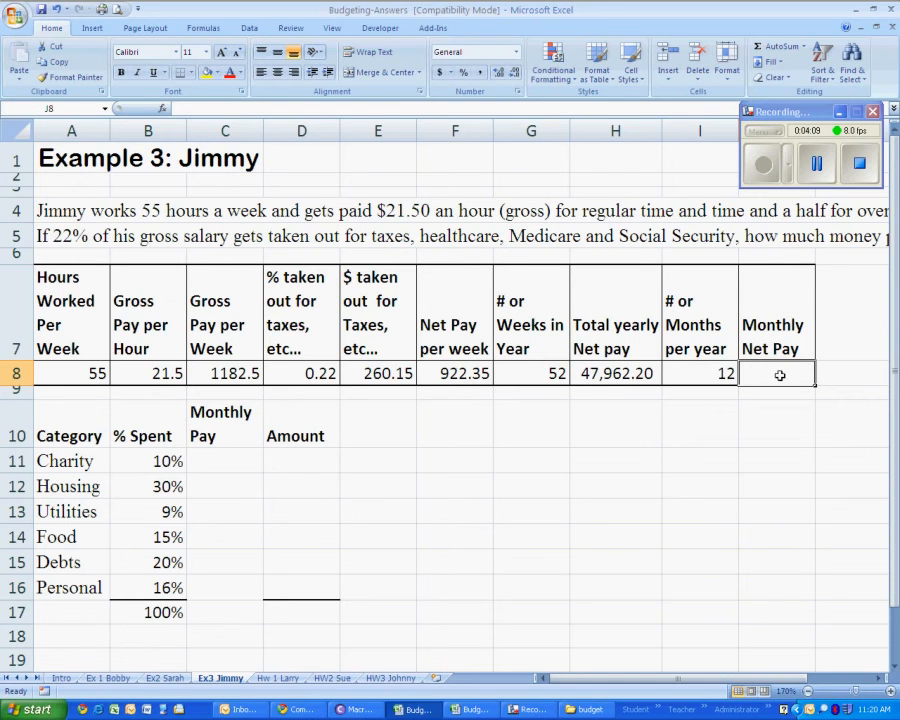
Step: Calculate the monthly net pay in J8 by dividing yearly net pay by months with the formula =H8/I8
click(615, 374)
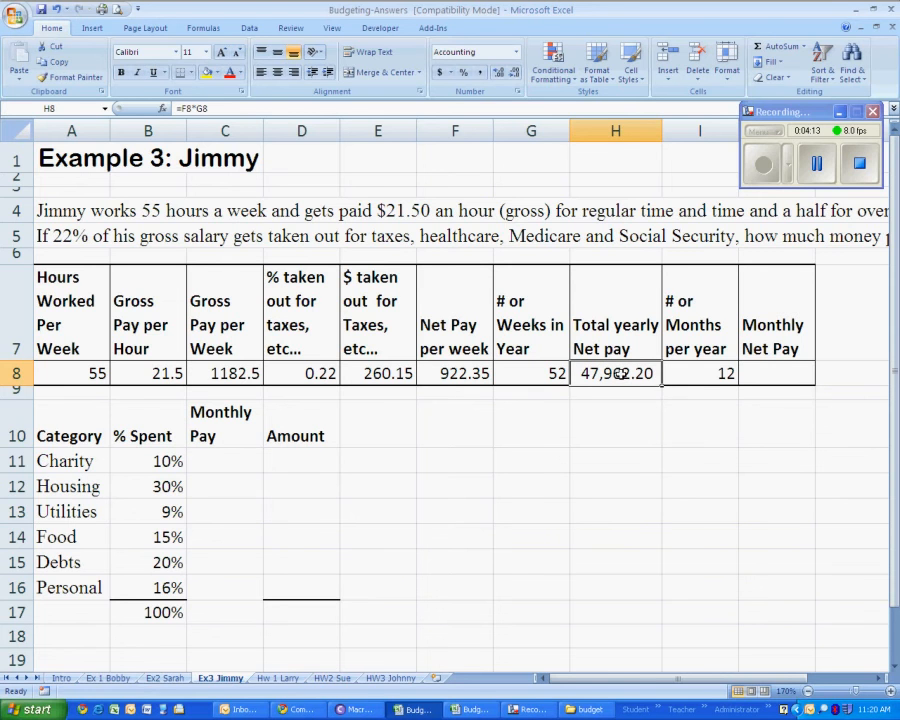
click(702, 376)
click(767, 378)
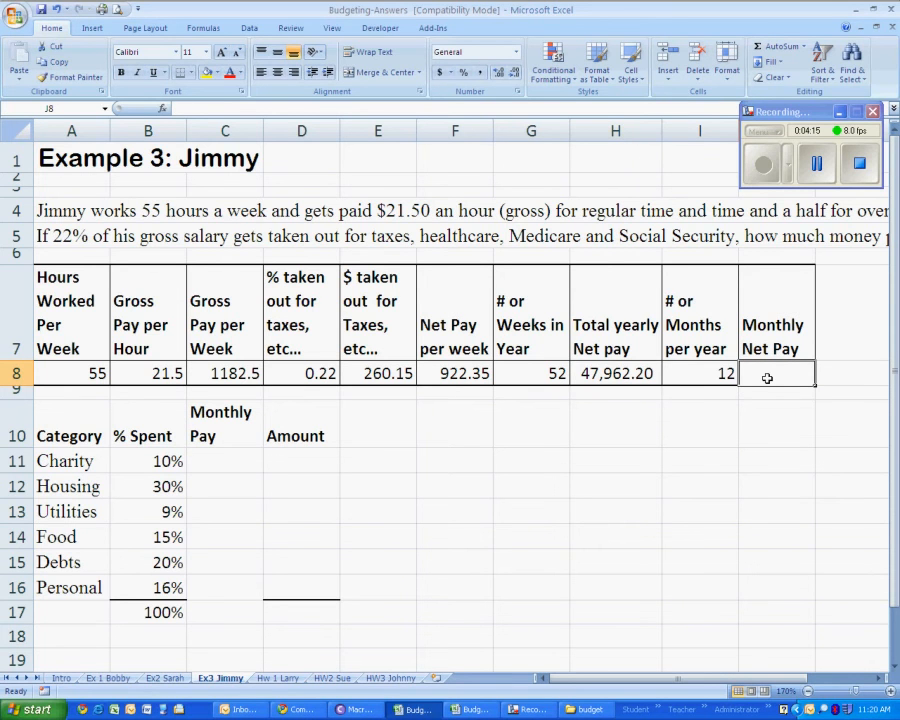
text(=)
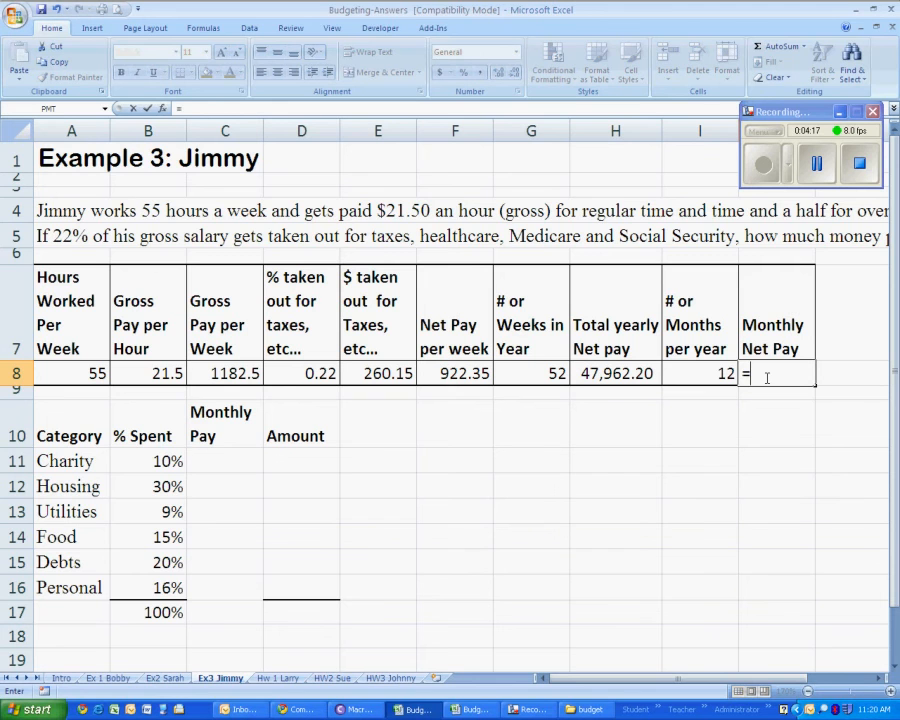
click(605, 373)
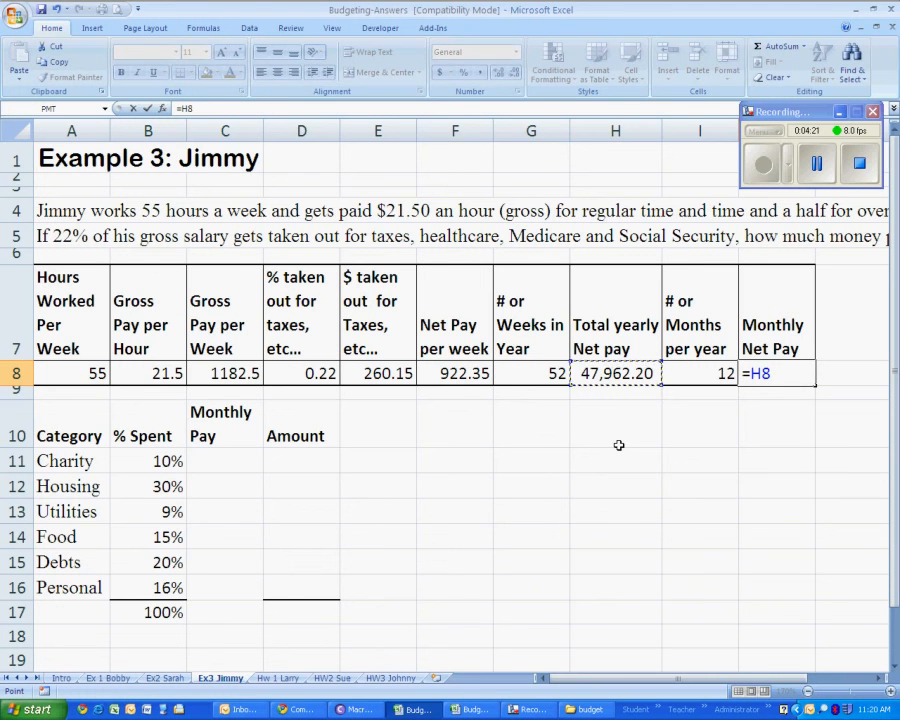
text(/)
click(709, 372)
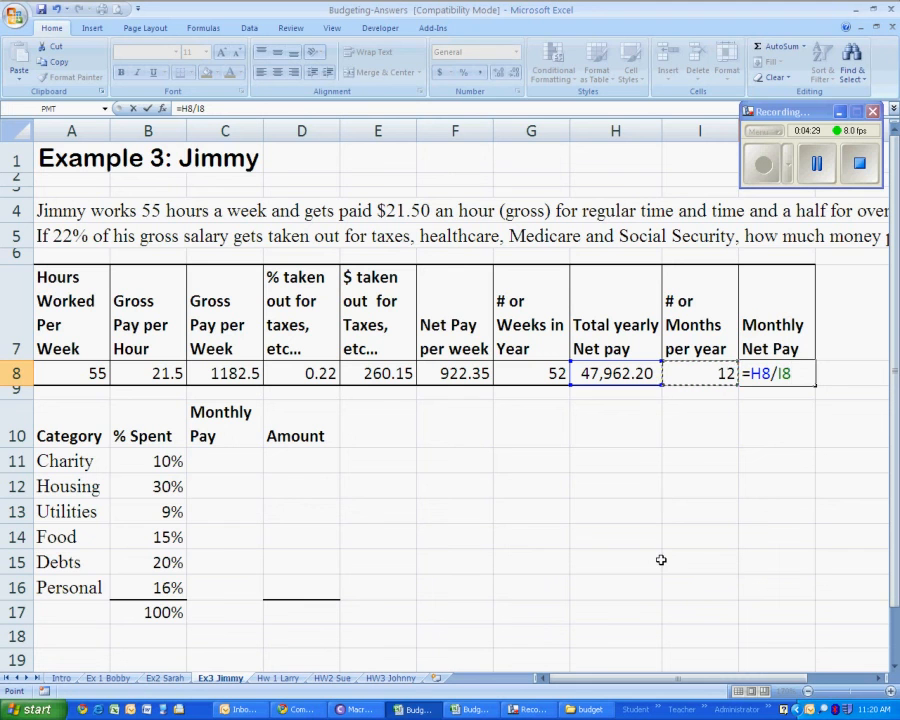
key(Return)
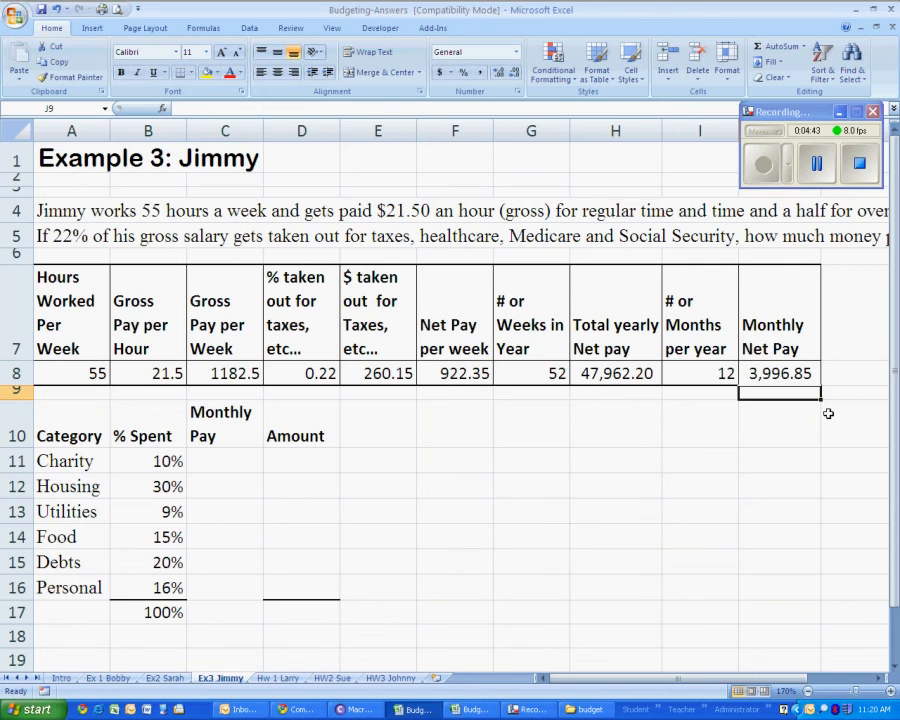
Step: Link the Charity row's monthly pay in C11 to the monthly net pay with the formula =J8
click(226, 462)
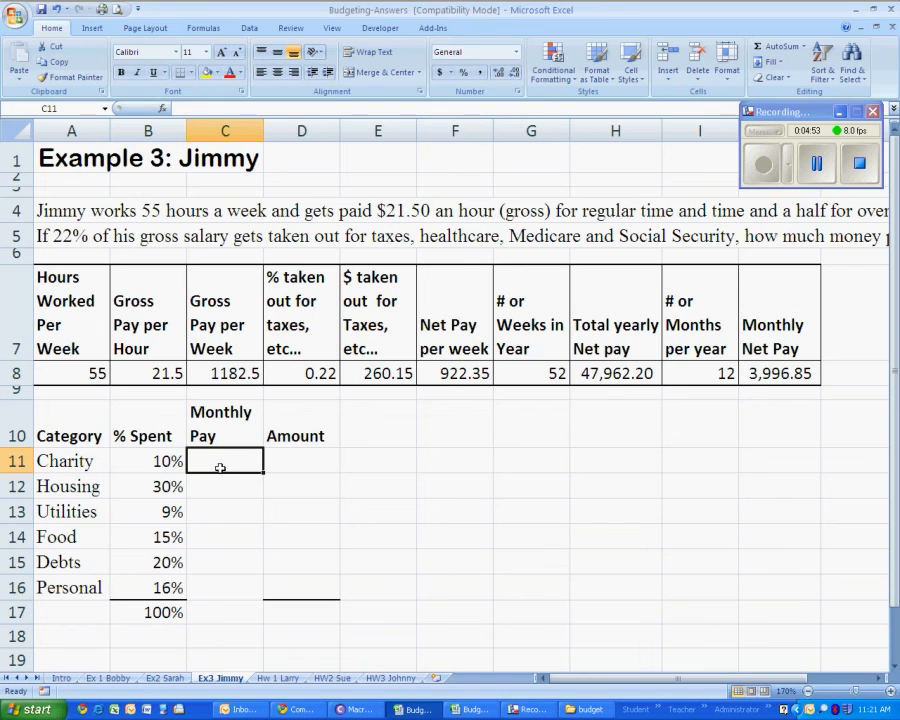
text(=)
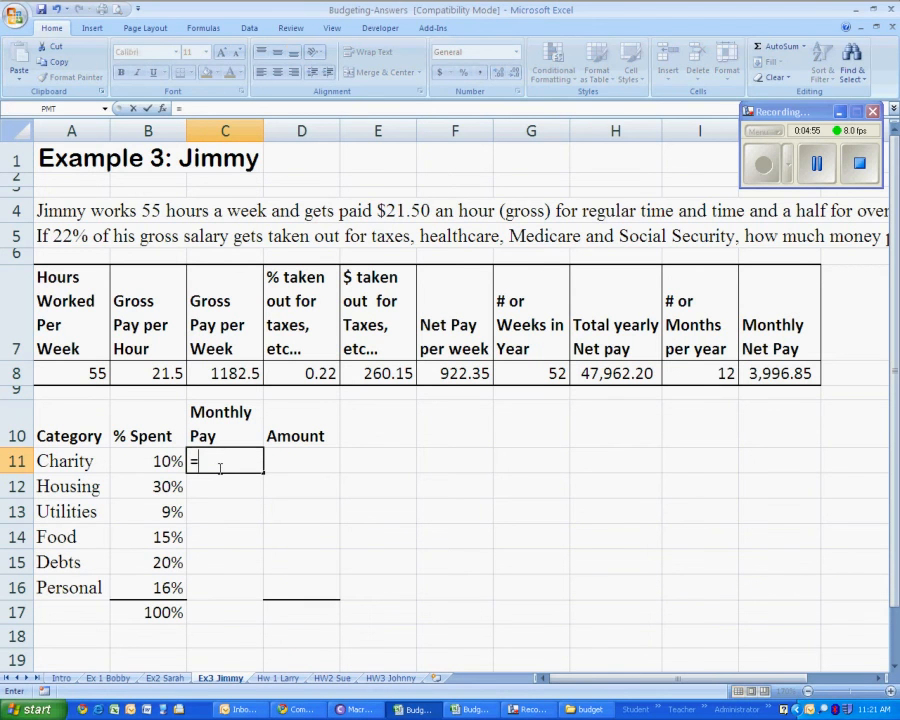
click(775, 374)
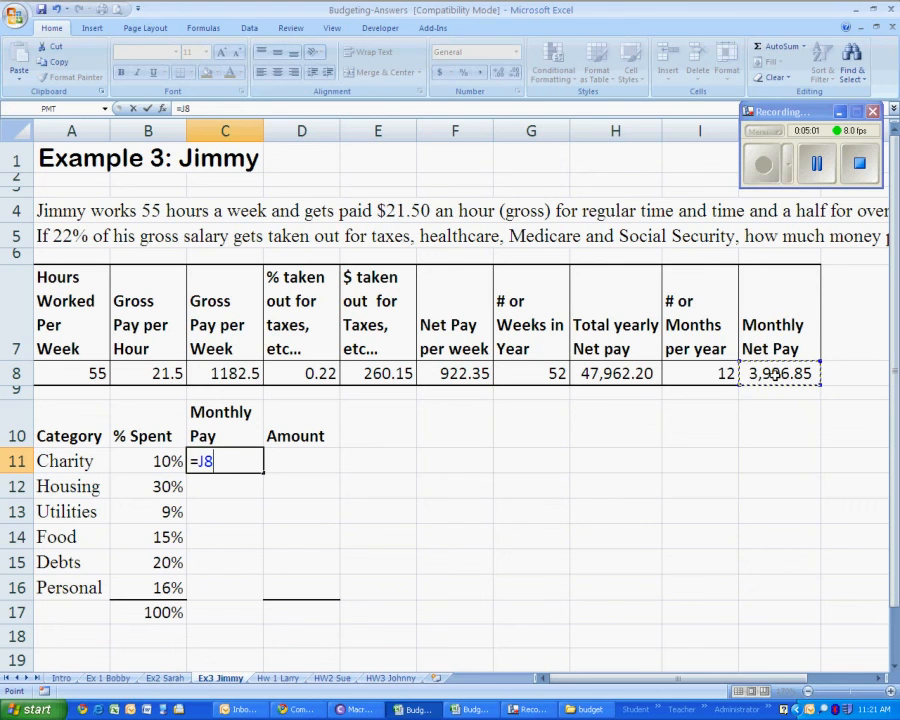
drag(790, 112, 798, 164)
click(765, 374)
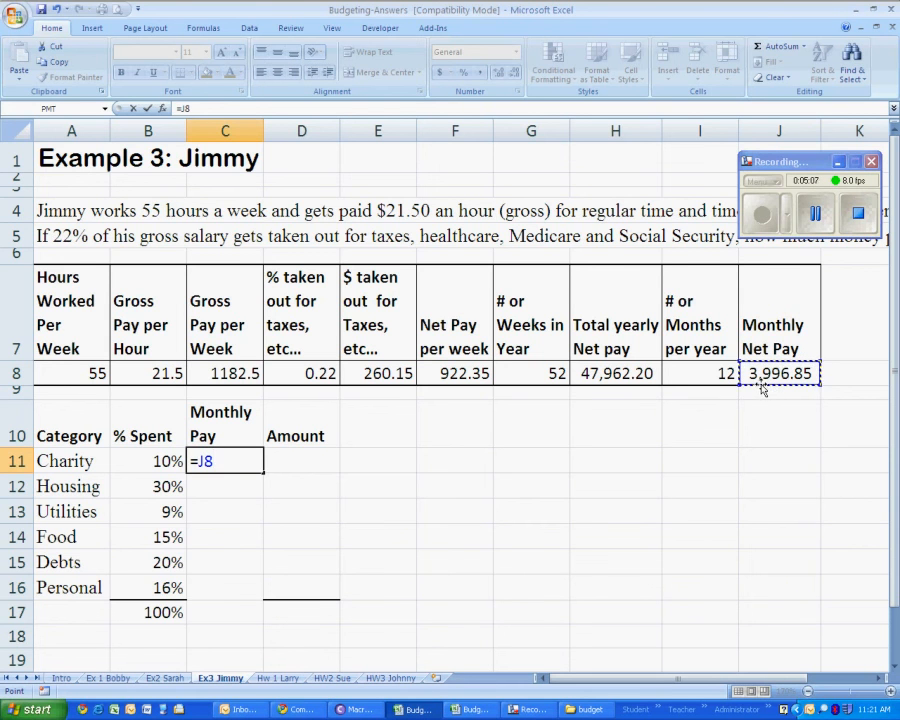
key(Return)
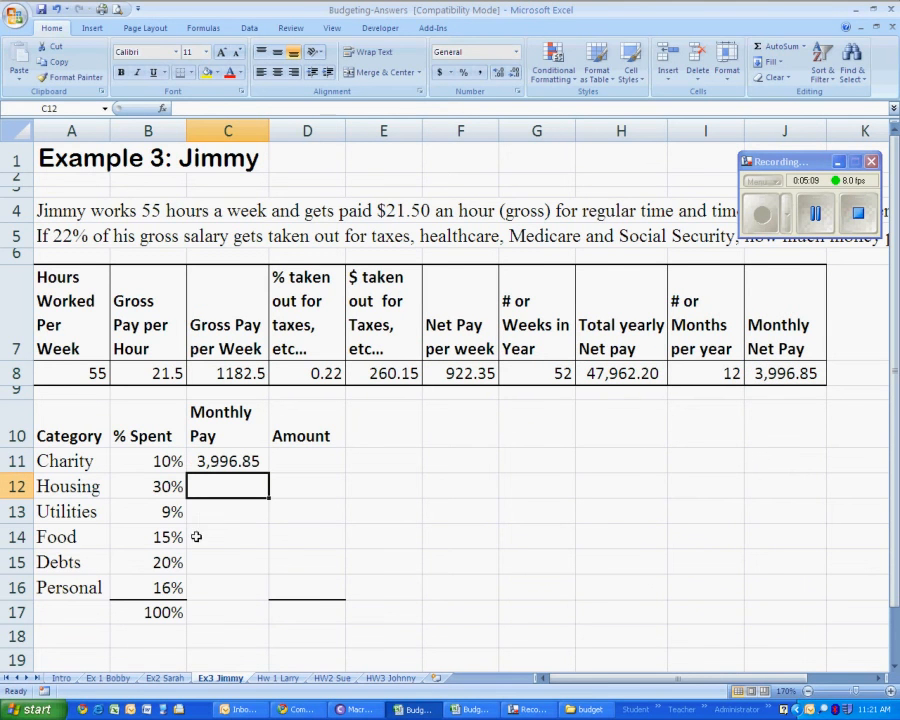
Step: Make the reference in C11 absolute as =$J$8 and fill the formula down through C16 for all categories
click(203, 461)
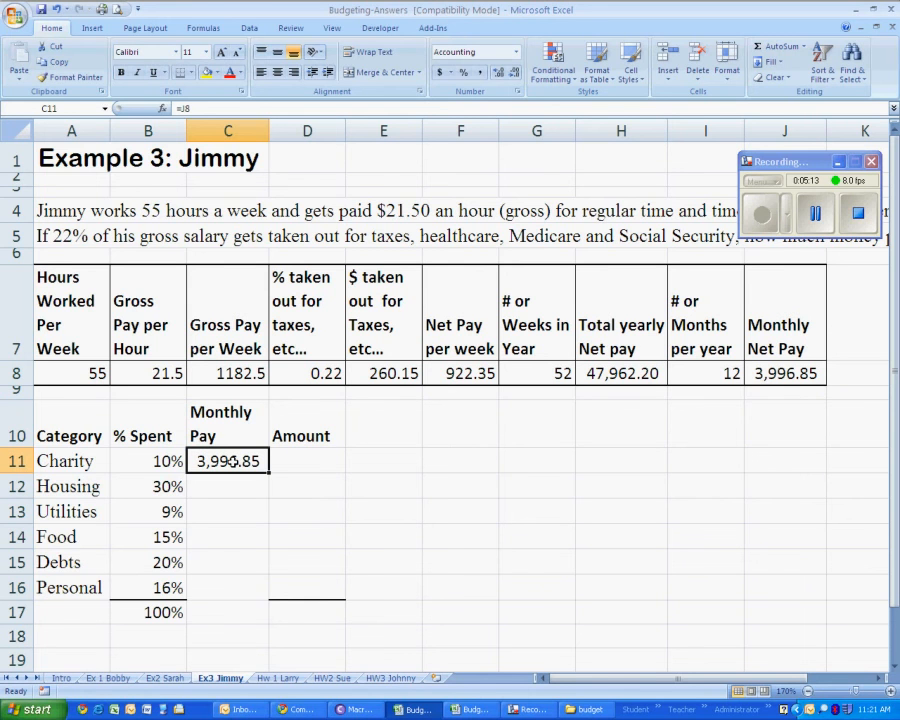
double_click(231, 461)
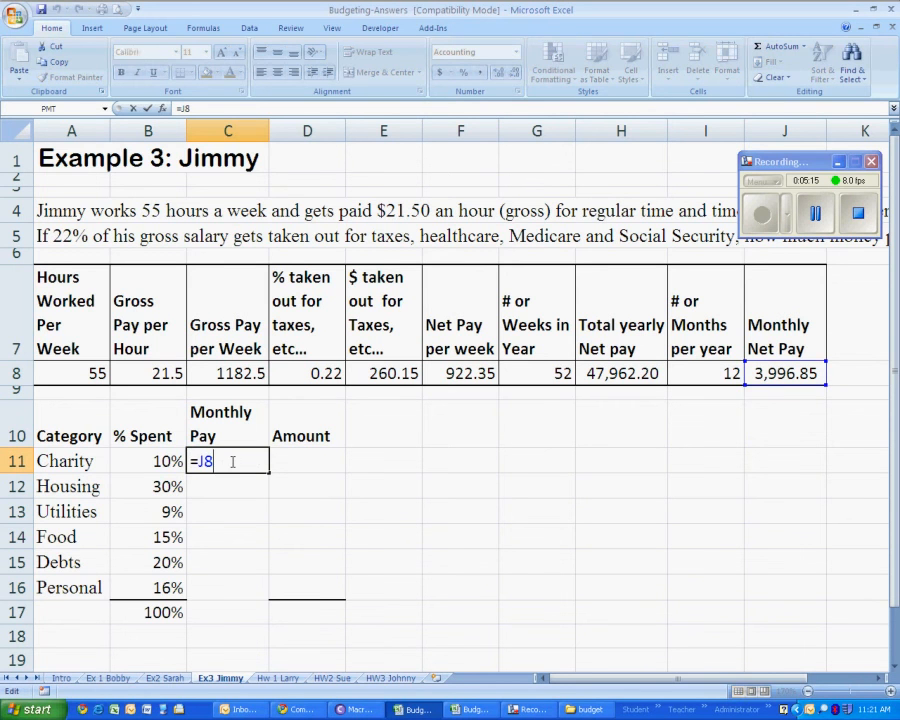
key(Left)
key(Left)
text($J$)
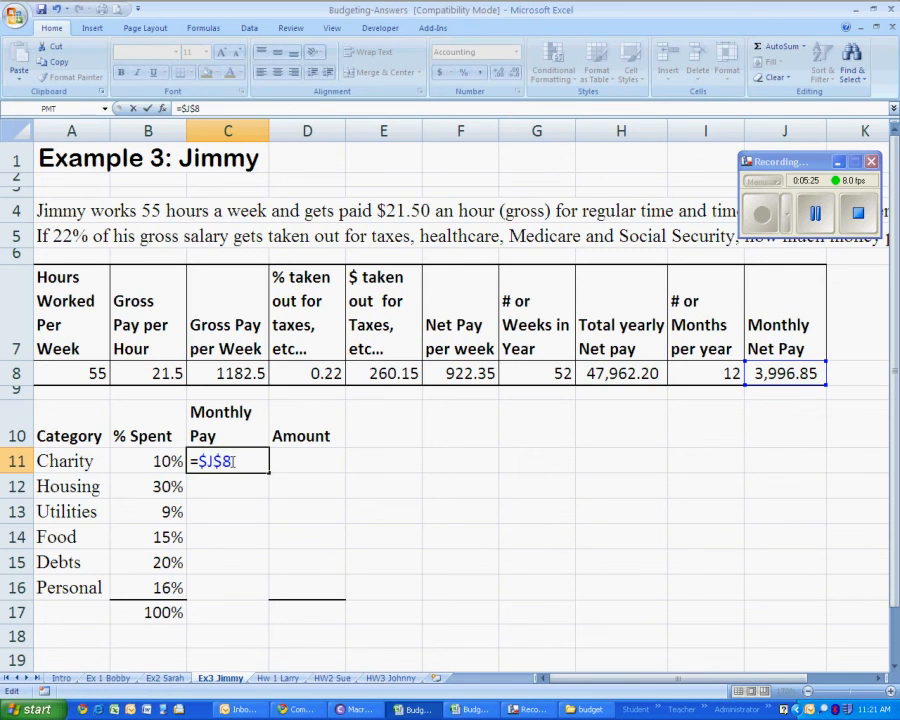
key(Return)
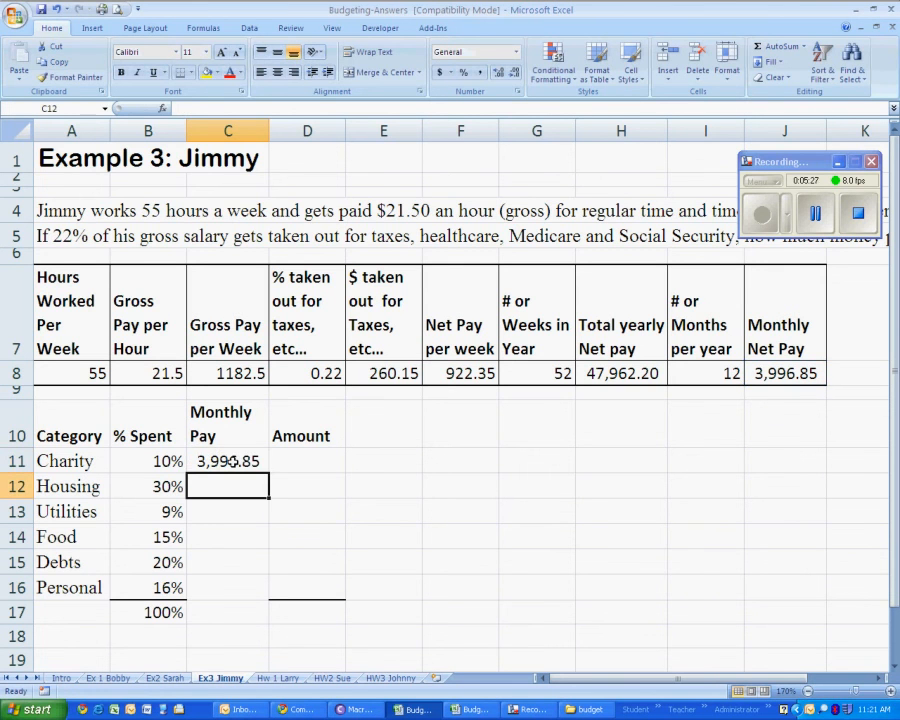
click(231, 461)
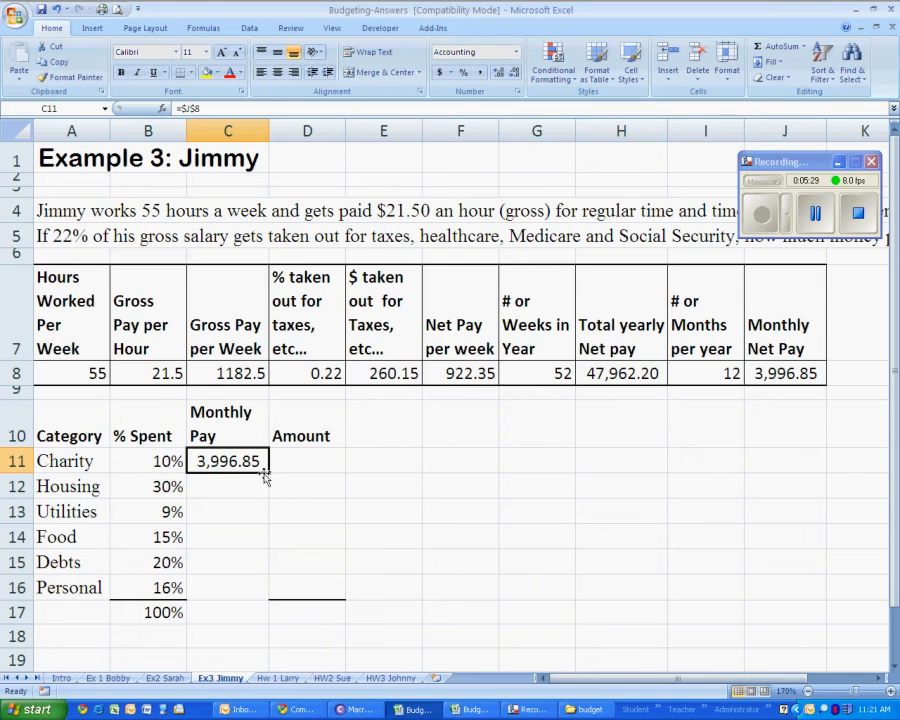
drag(266, 470, 257, 592)
Step: Calculate the Charity amount in D11 by multiplying percent spent by monthly pay with the formula =B11*C11
click(292, 463)
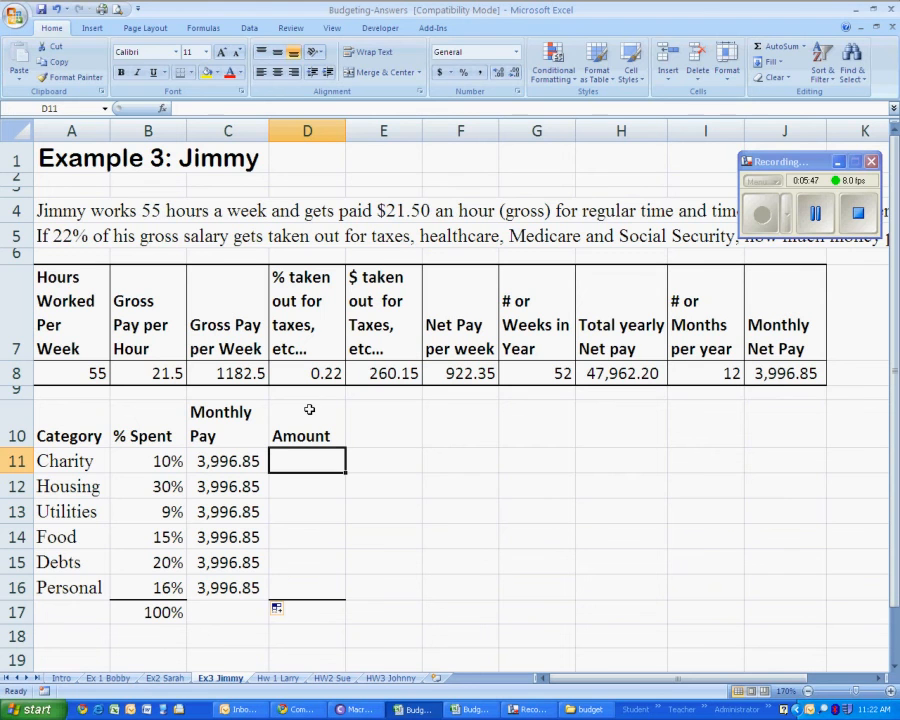
text(=)
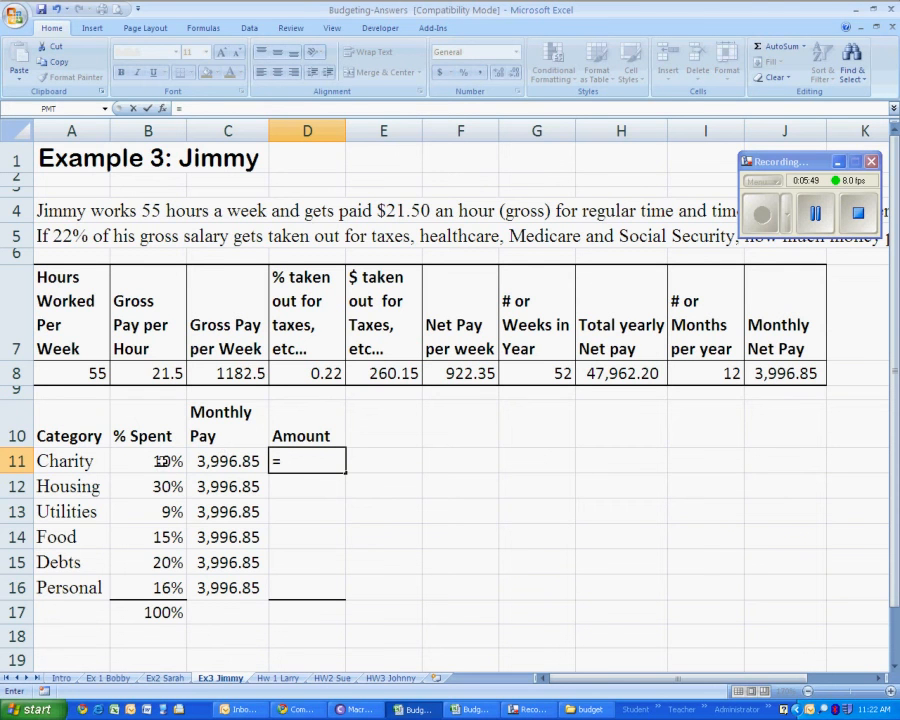
click(160, 461)
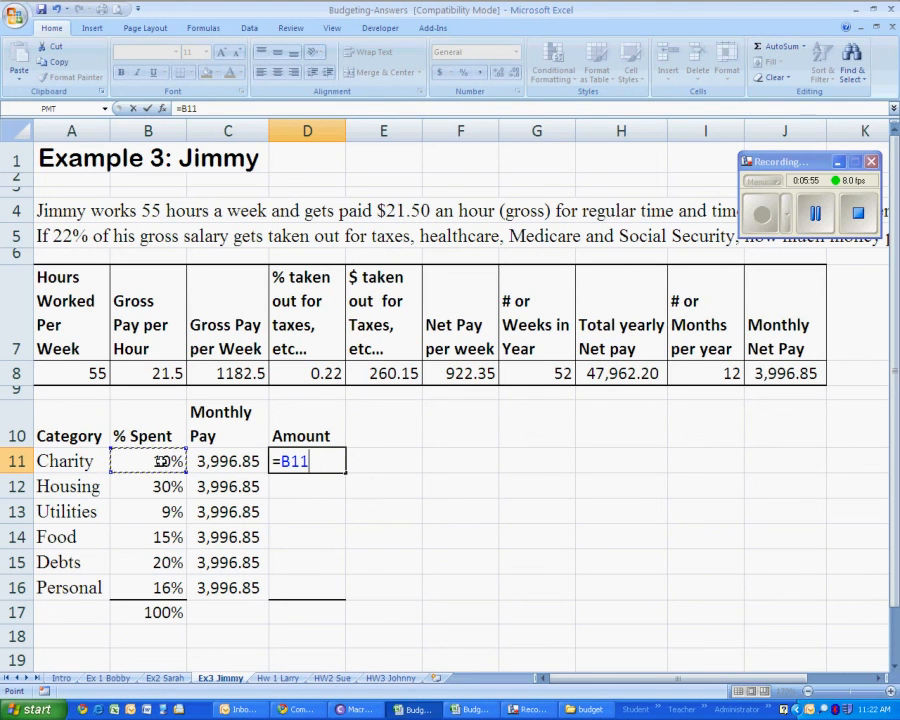
text(*)
key(Left)
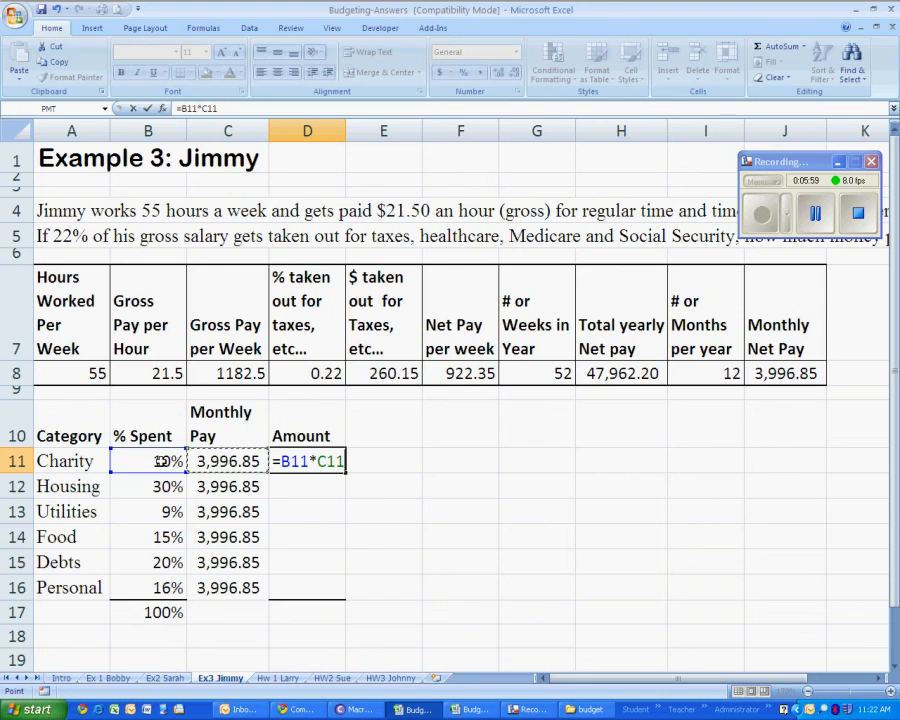
key(Return)
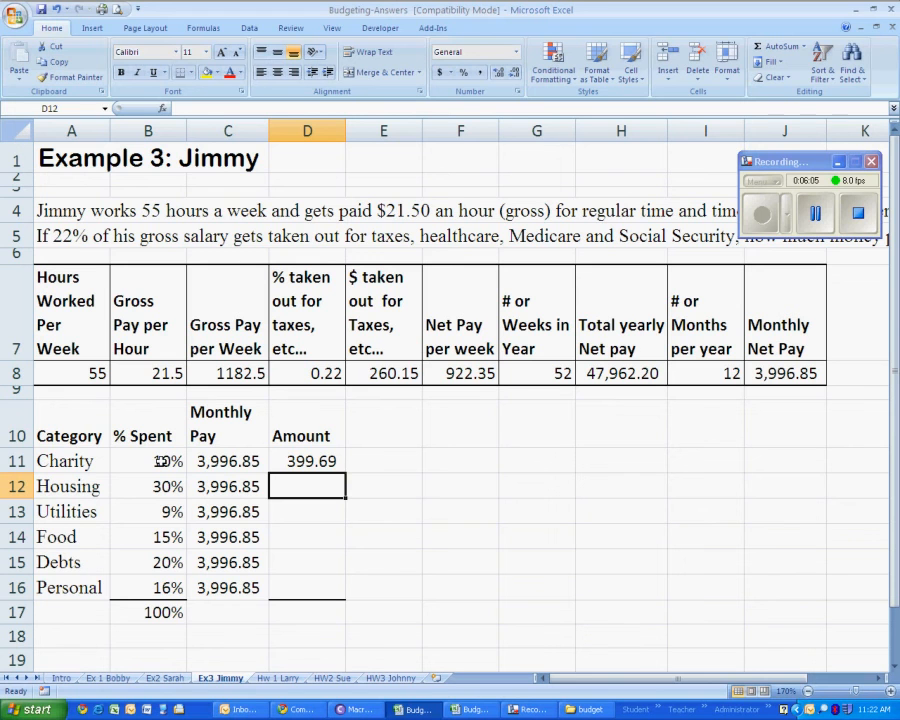
Step: Fill the Amount formula in D11 down through D16 for all categories and check the Housing formula in D12
click(298, 460)
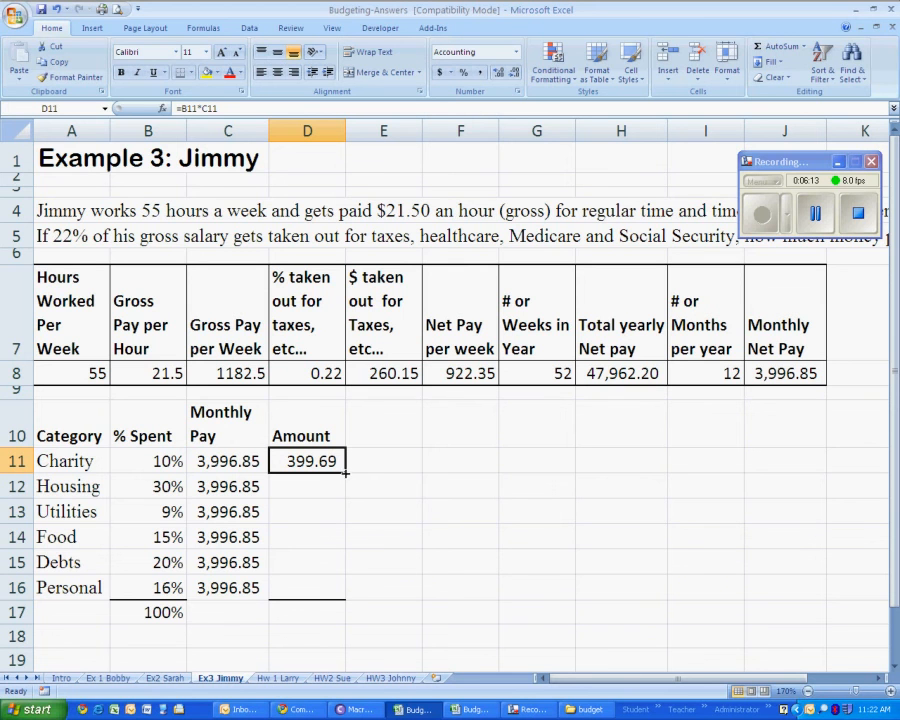
drag(346, 476, 330, 593)
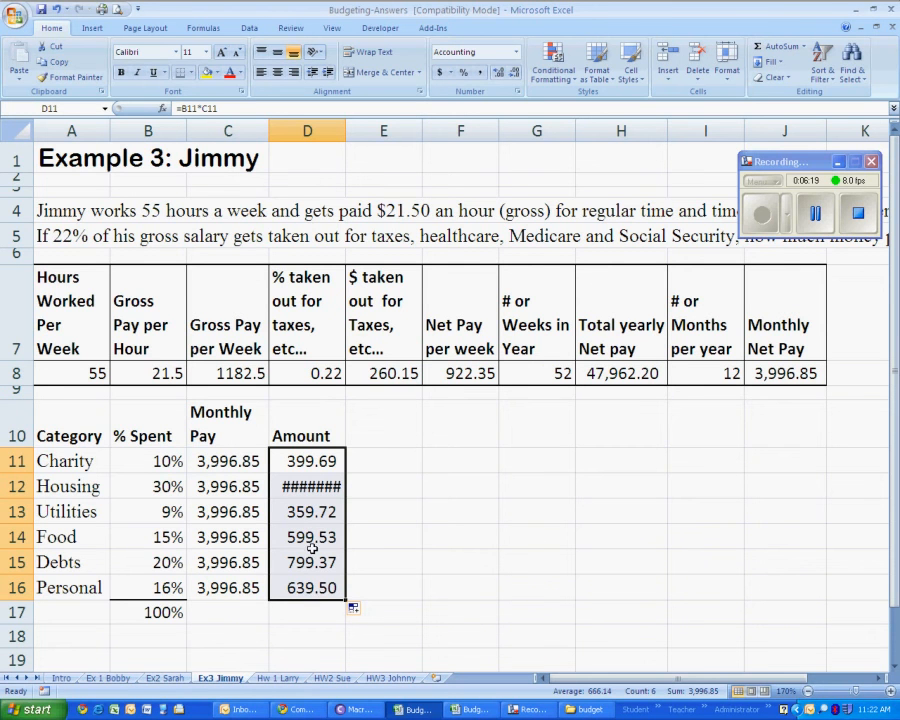
click(314, 485)
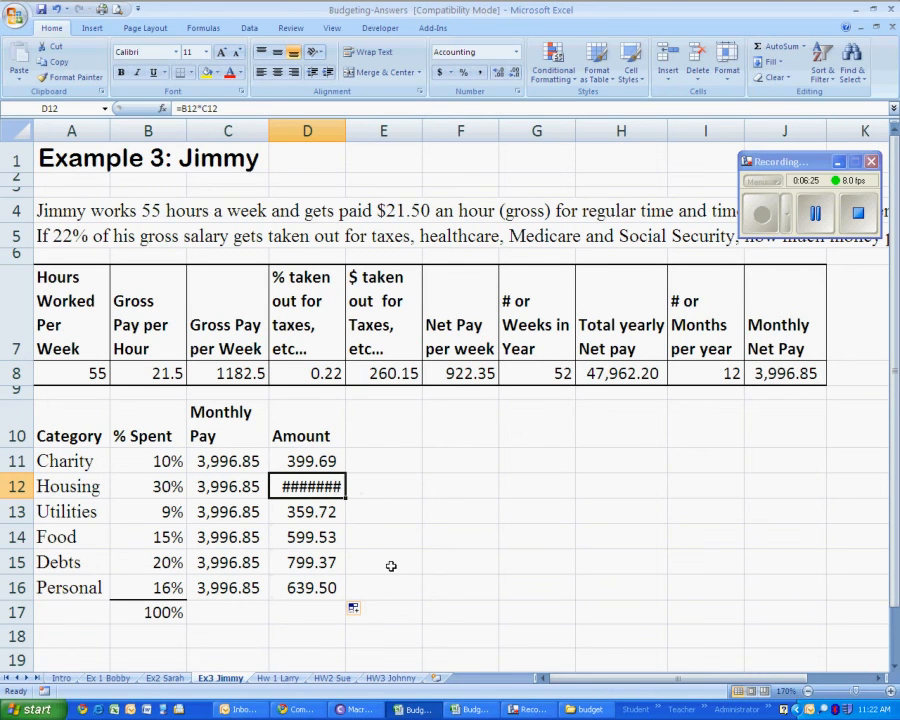
triple_click(226, 108)
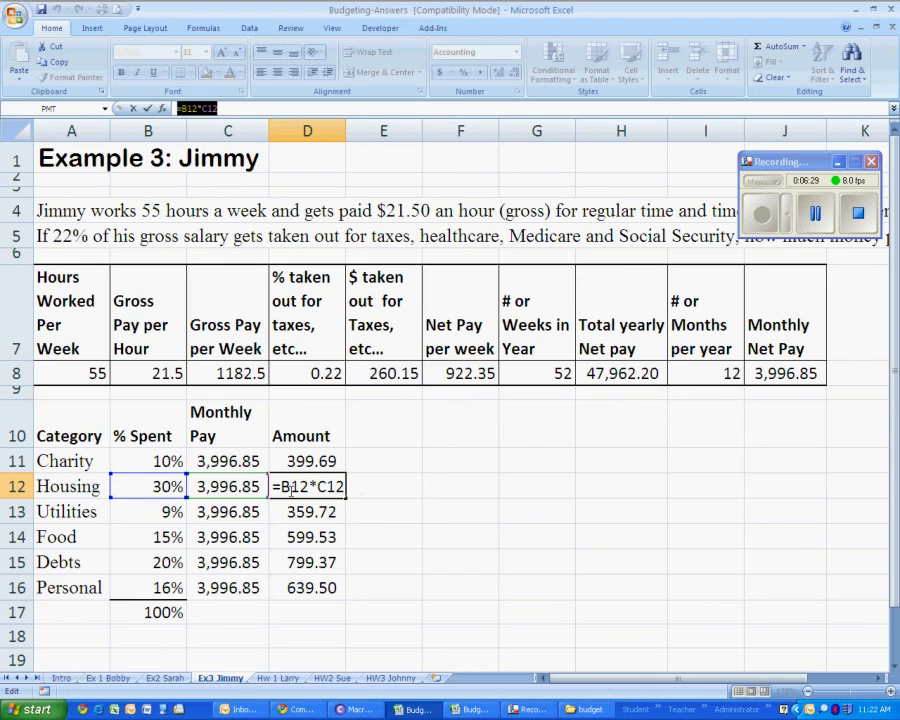
key(Escape)
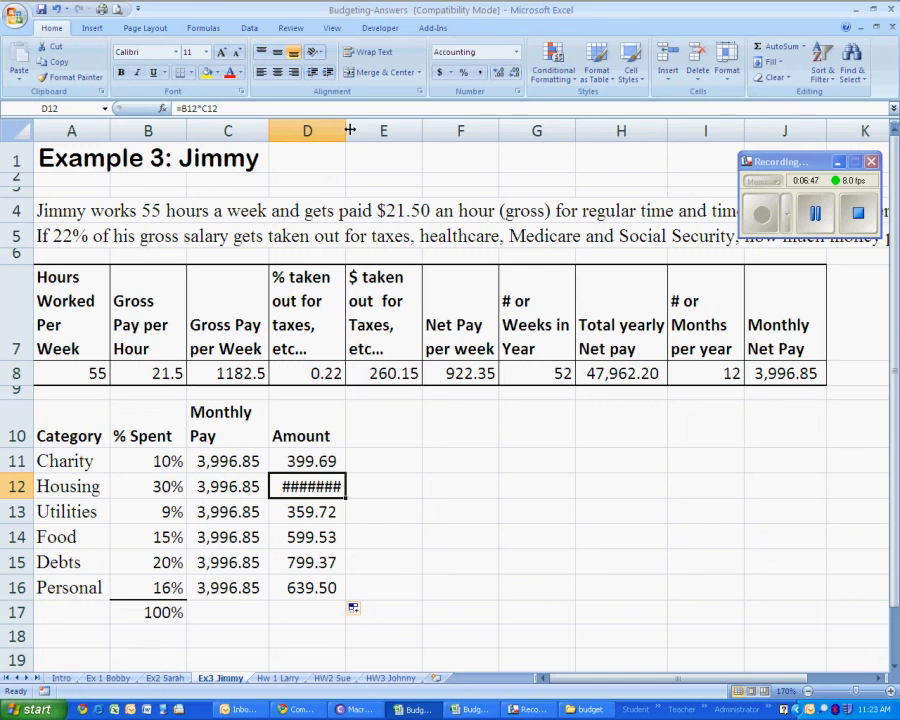
Step: Widen column D slightly, just enough to fit the full Housing amount in D12
drag(344, 130, 357, 130)
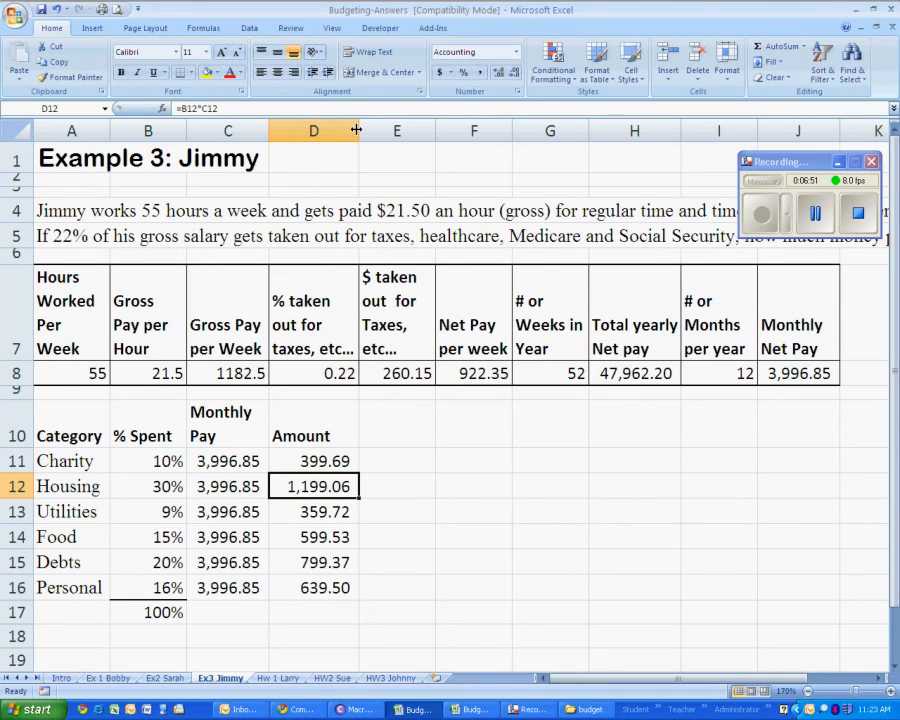
drag(357, 130, 403, 130)
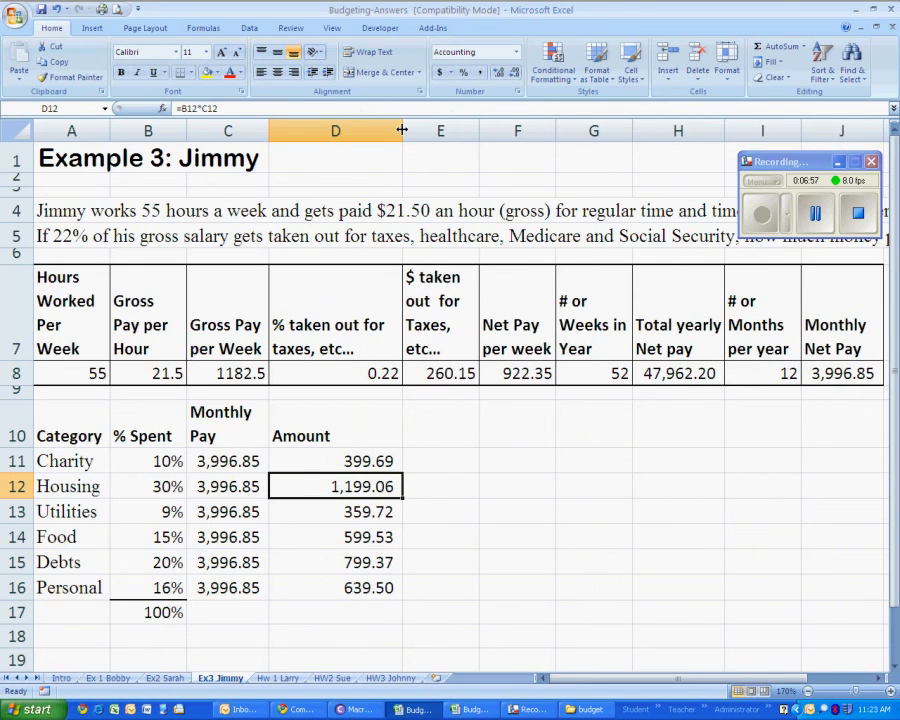
double_click(402, 130)
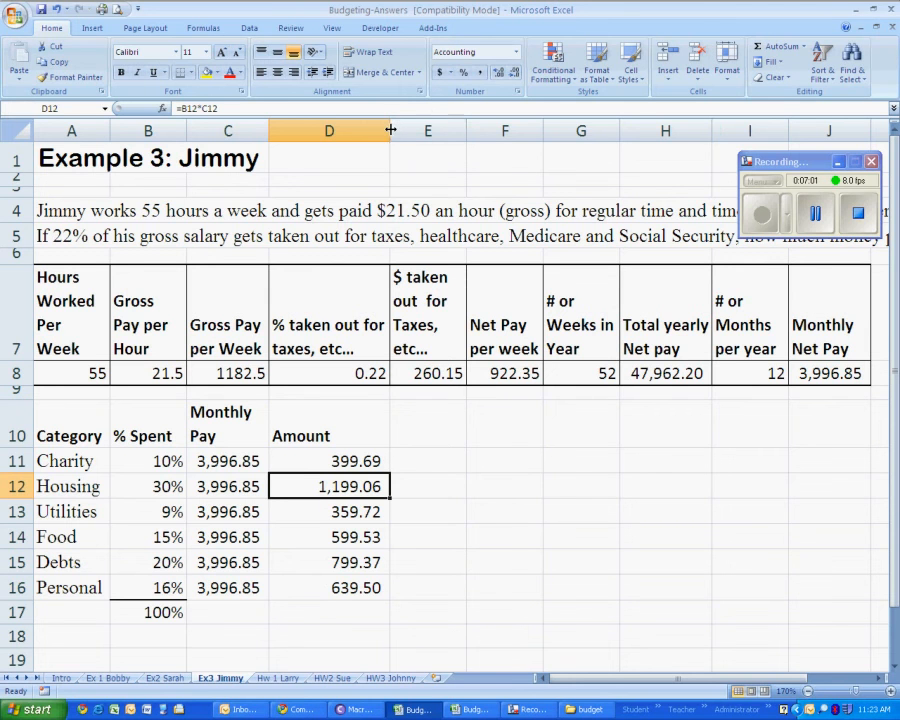
drag(388, 127, 361, 130)
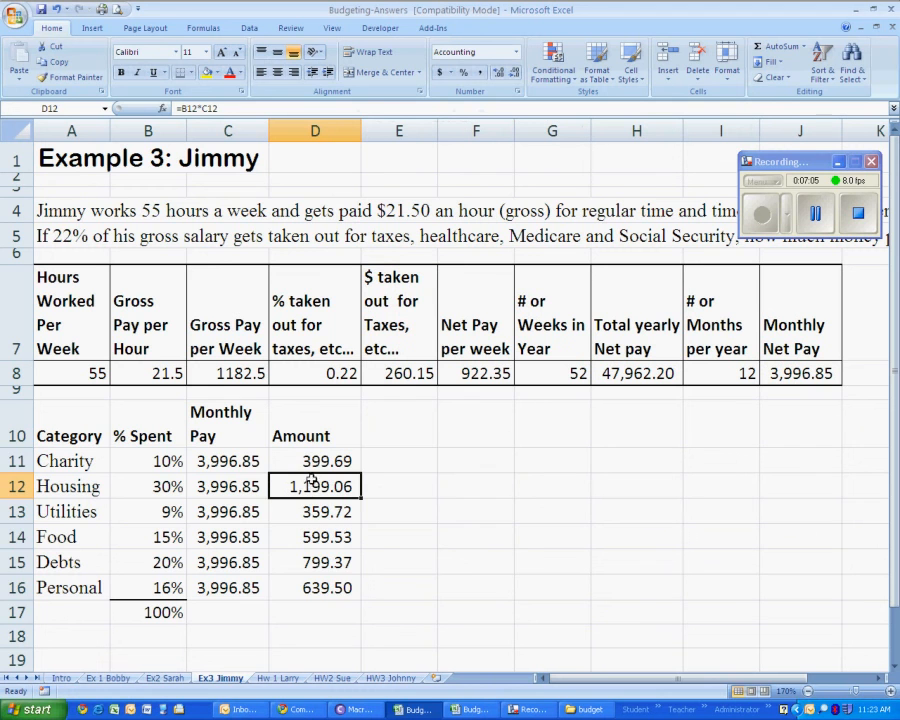
Step: Total the category amounts in D17 with the formula =SUM(D11:D16)
drag(312, 461, 306, 582)
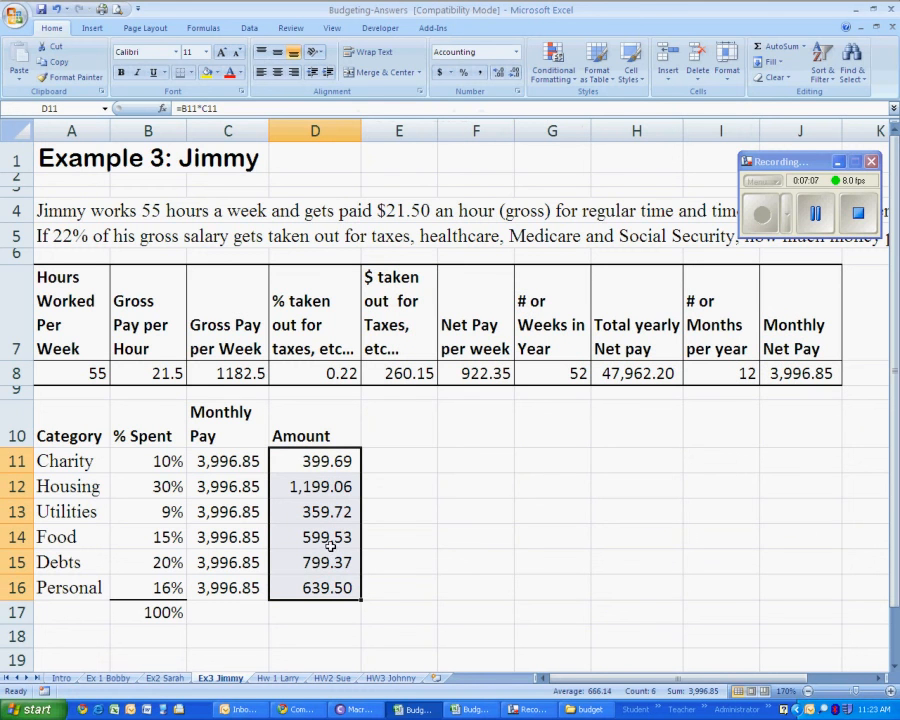
click(322, 617)
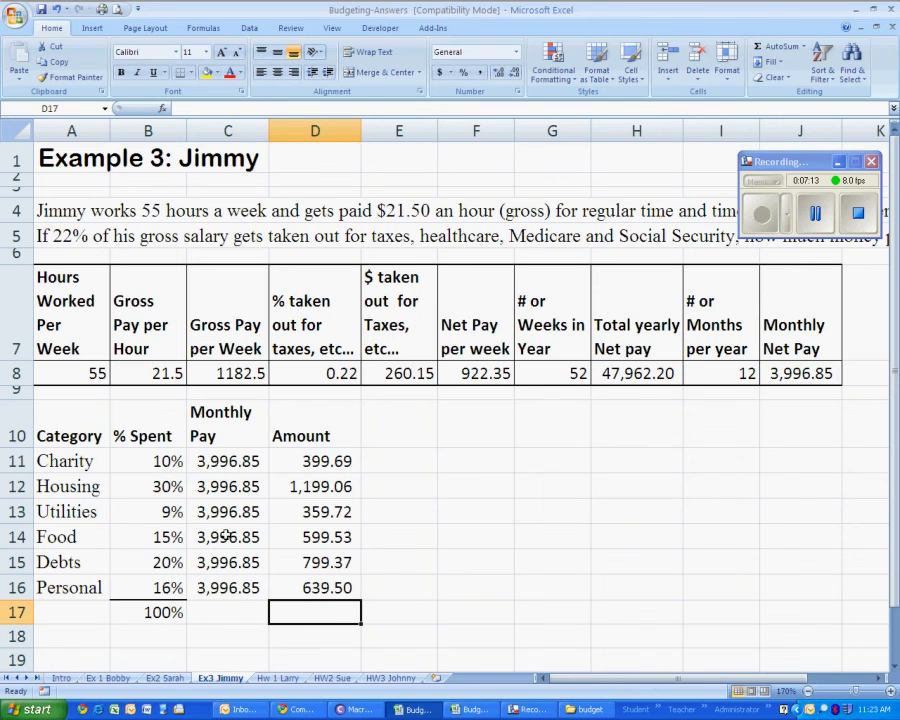
drag(307, 455, 326, 578)
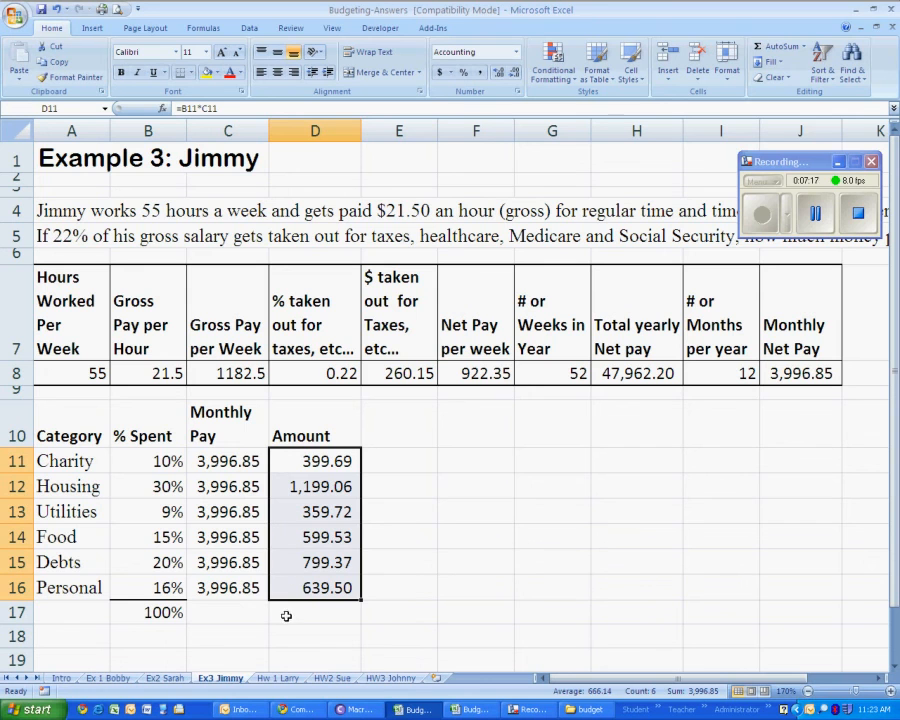
click(289, 614)
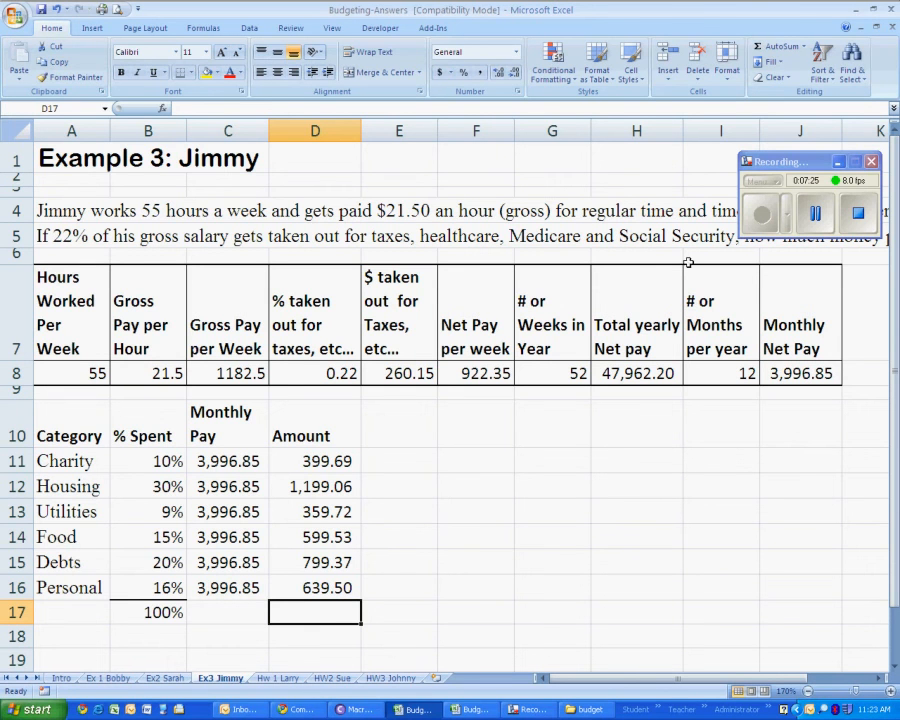
click(779, 49)
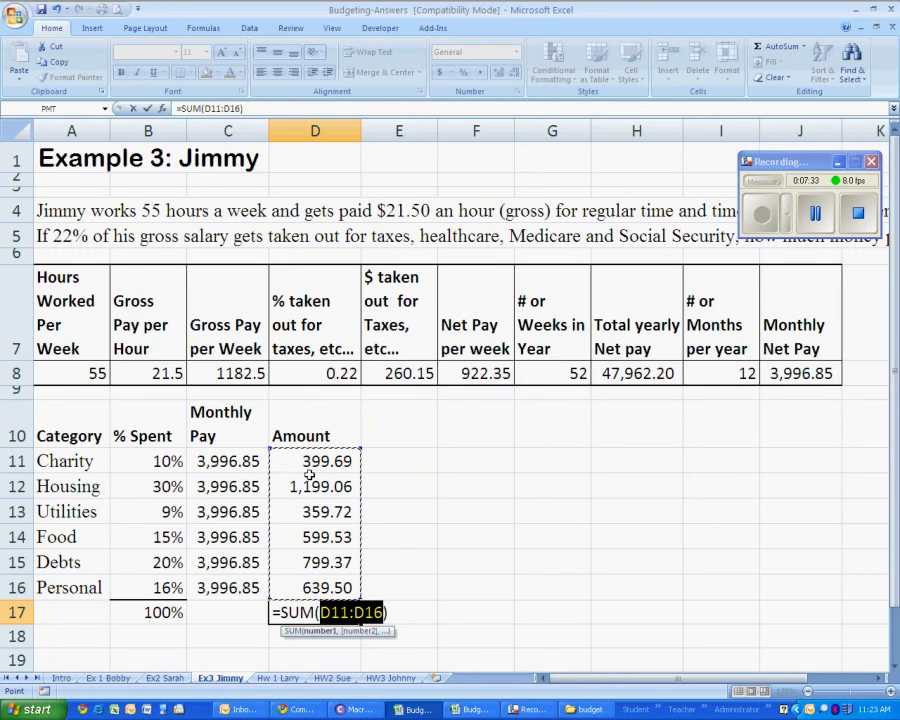
drag(310, 461, 316, 580)
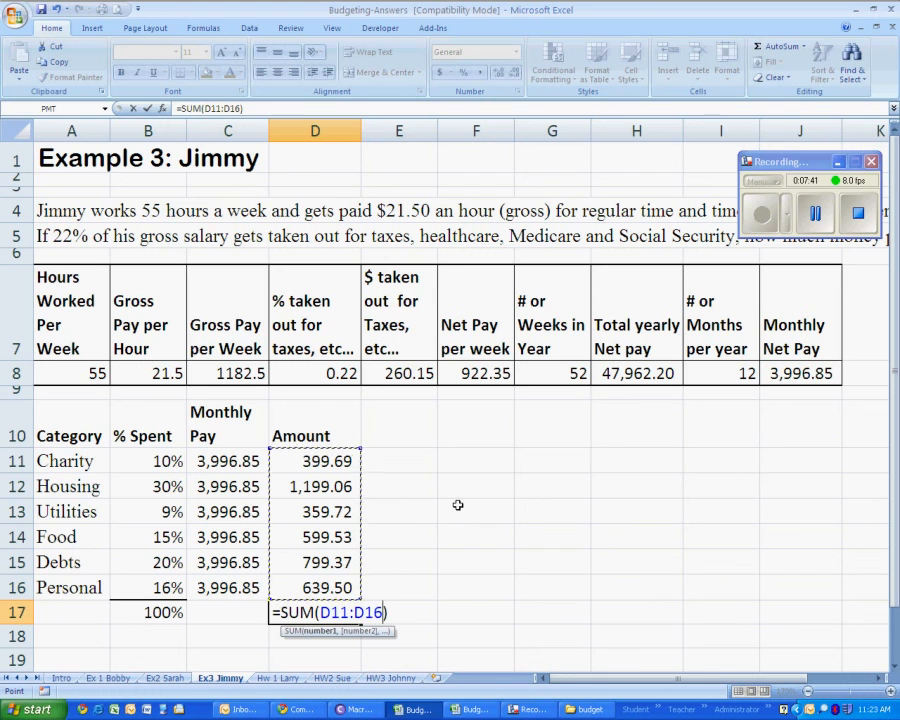
key(Return)
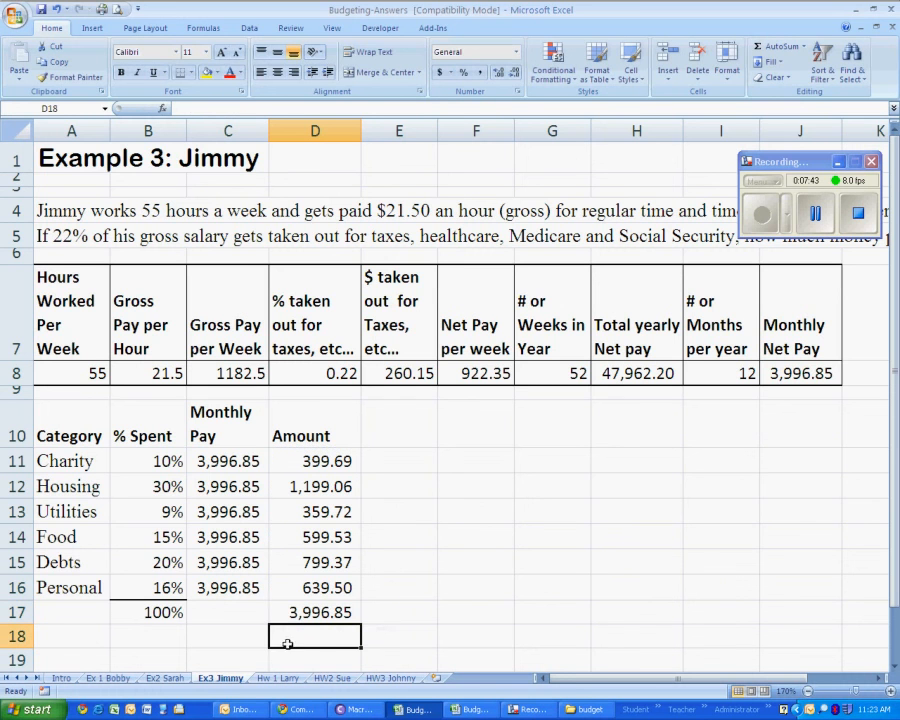
Step: Compare the Amount total in D17 with the monthly pay in column C and the monthly net pay in J8
click(292, 611)
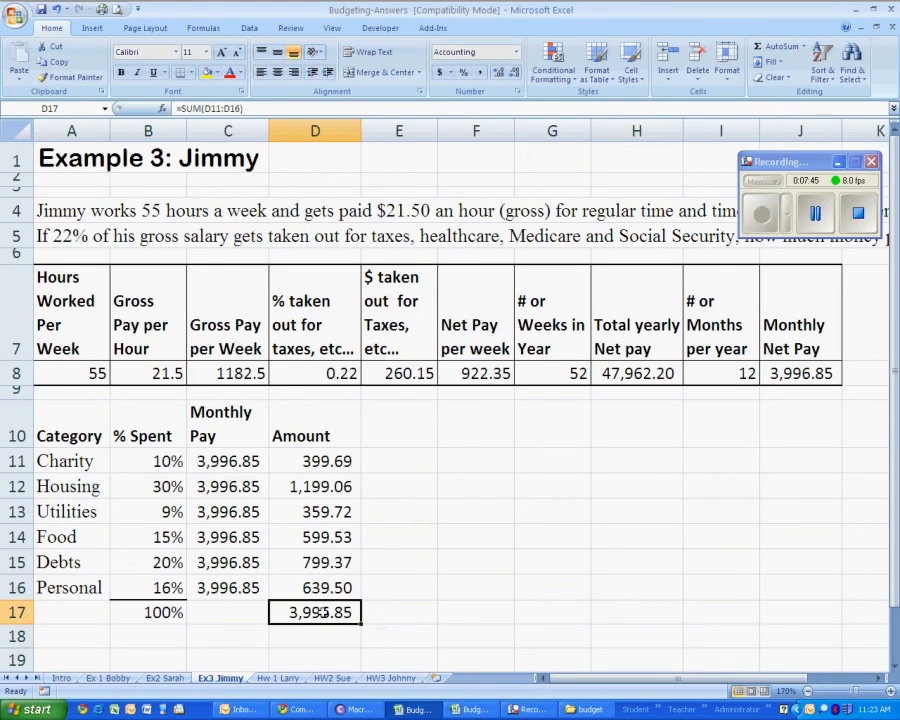
click(236, 588)
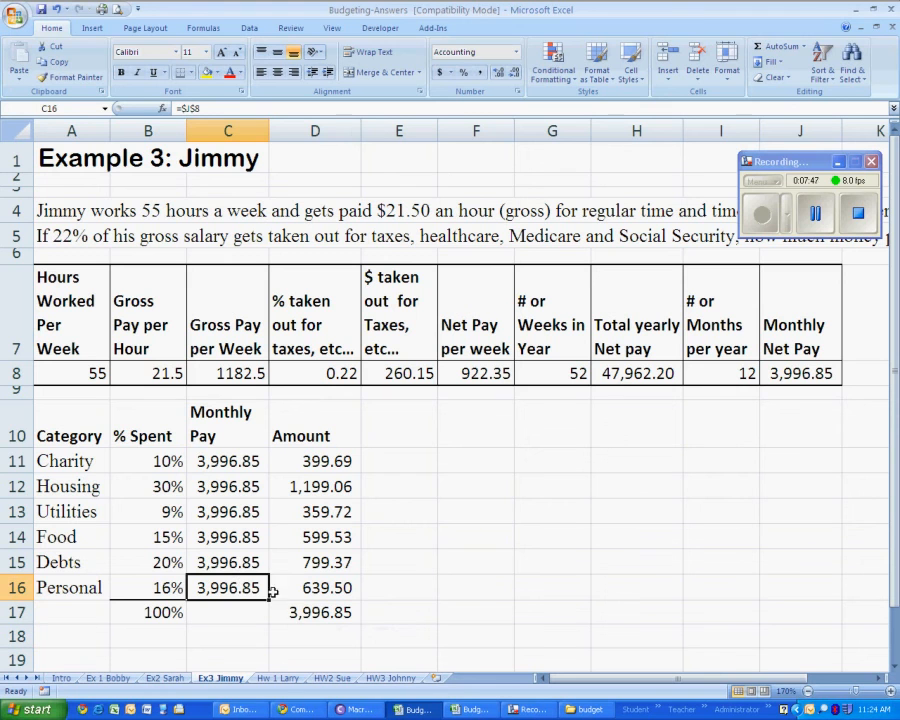
click(228, 562)
click(294, 610)
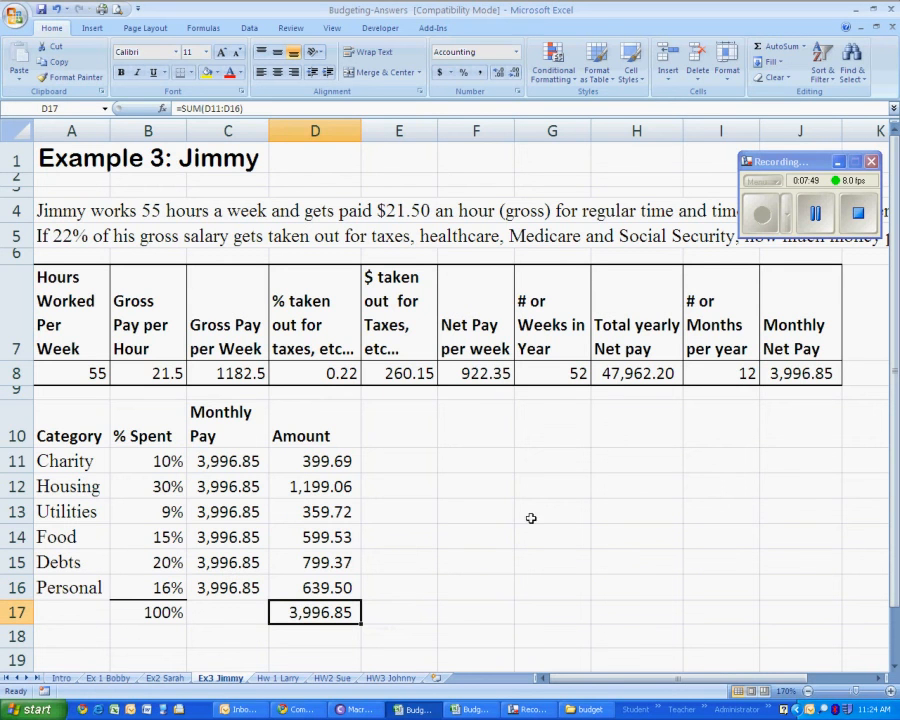
click(815, 374)
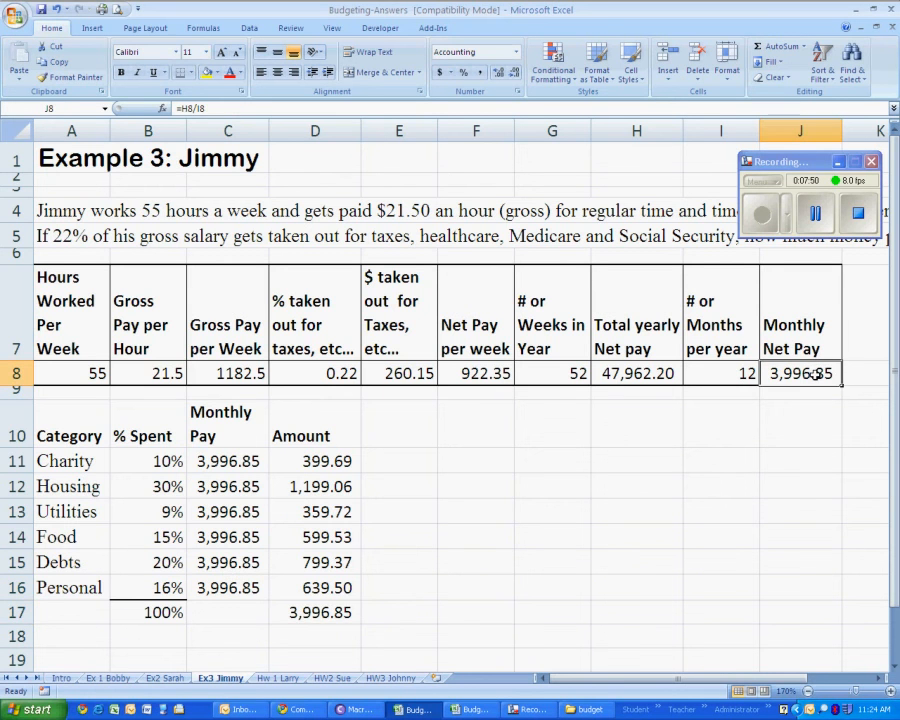
click(302, 611)
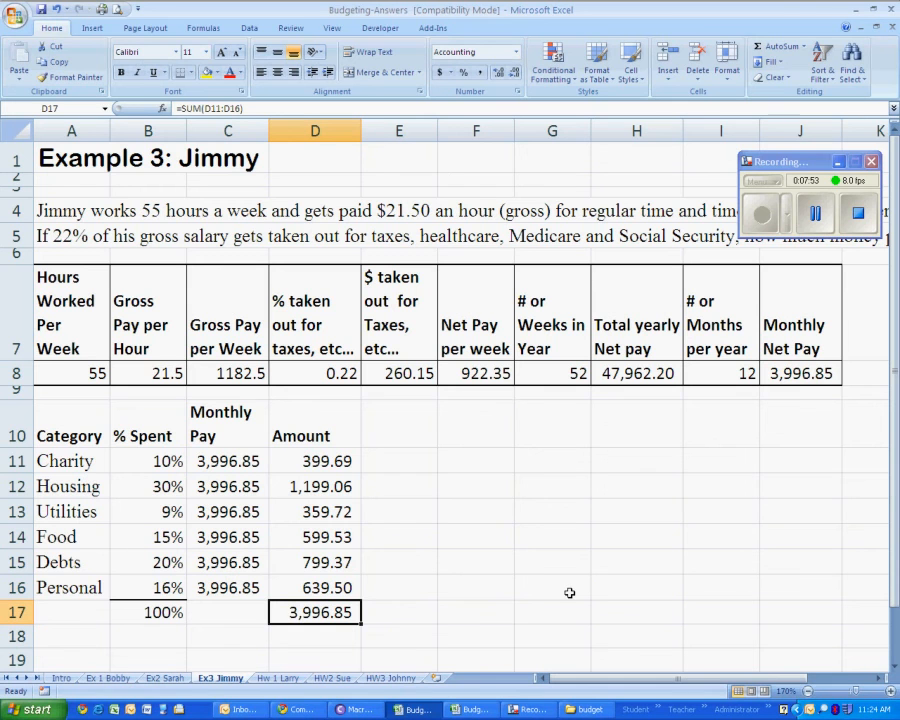
drag(304, 461, 313, 580)
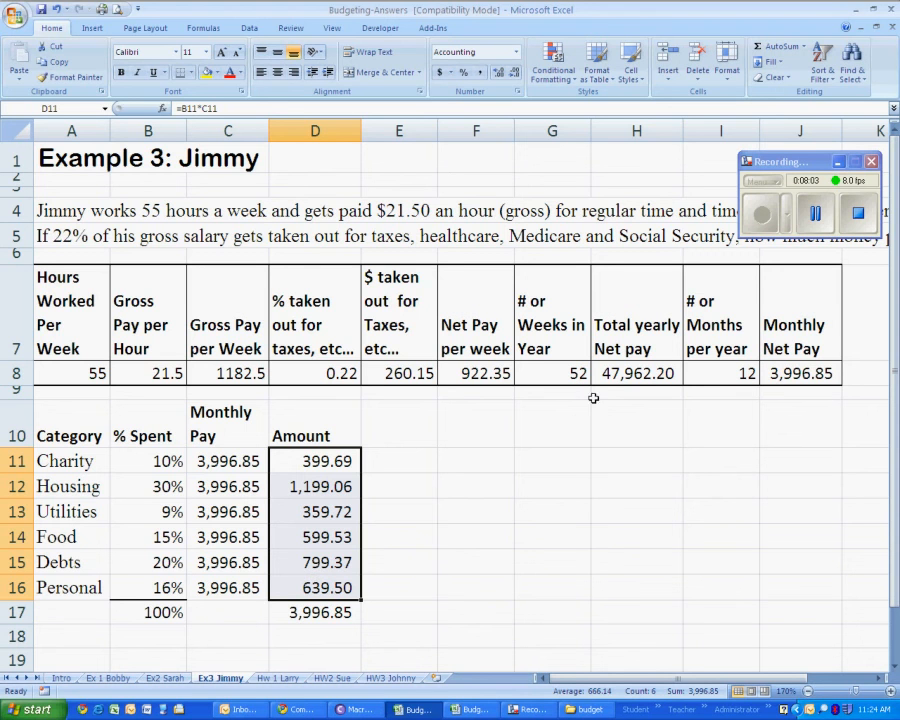
click(817, 215)
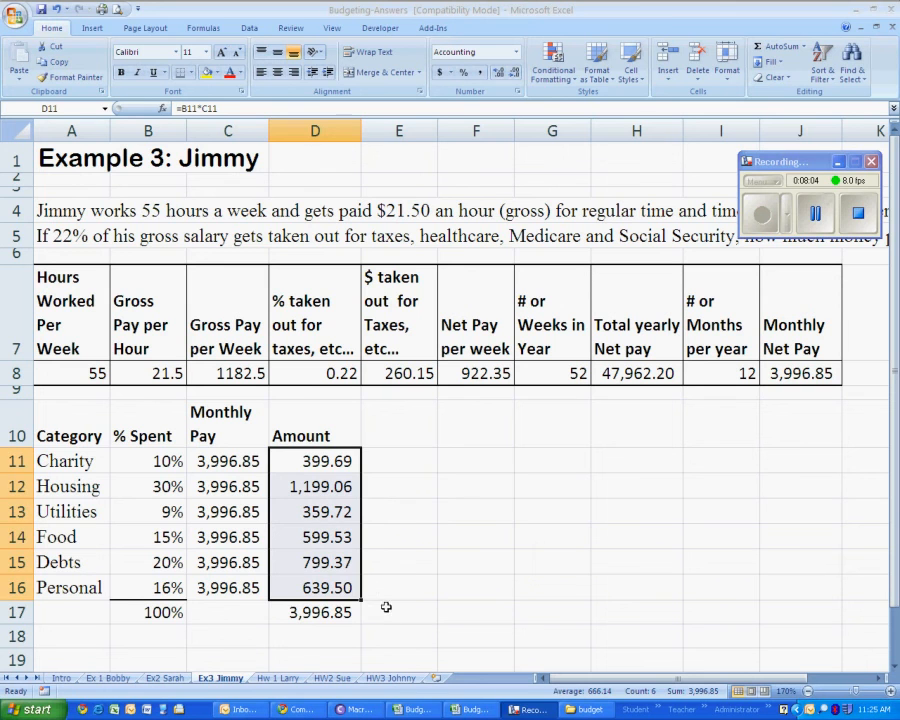
click(328, 617)
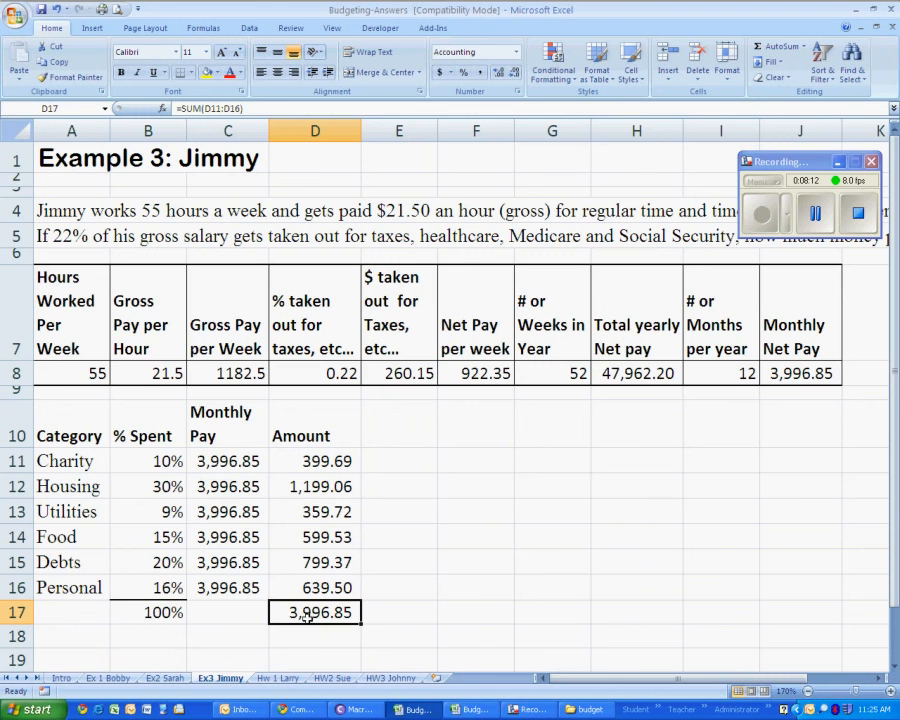
Step: Look through the three homework worksheets and return to the Example 3 worksheet
click(278, 678)
click(332, 678)
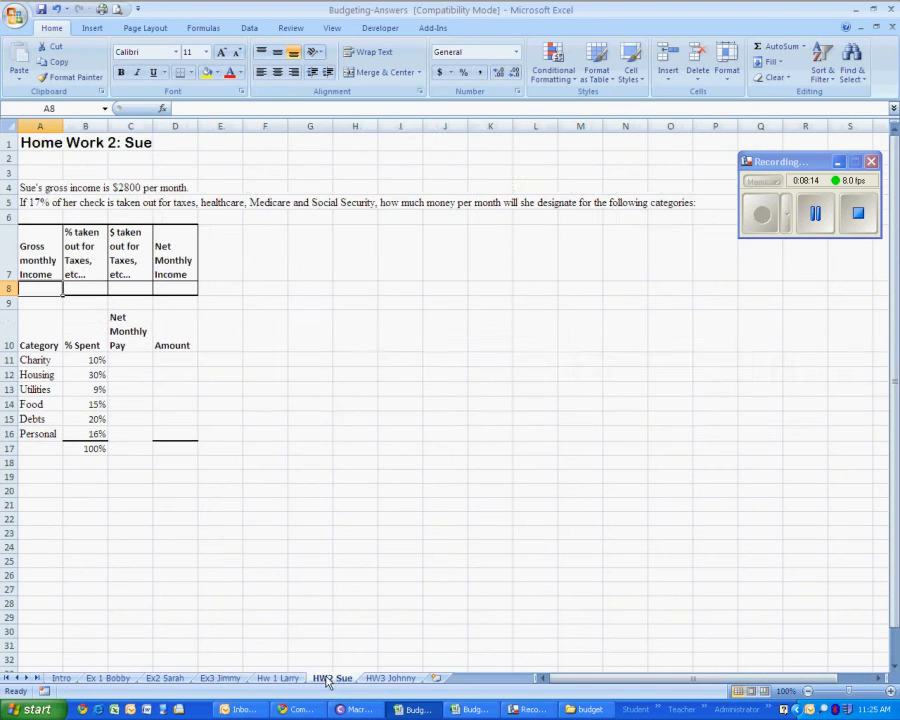
click(388, 678)
click(332, 678)
click(278, 678)
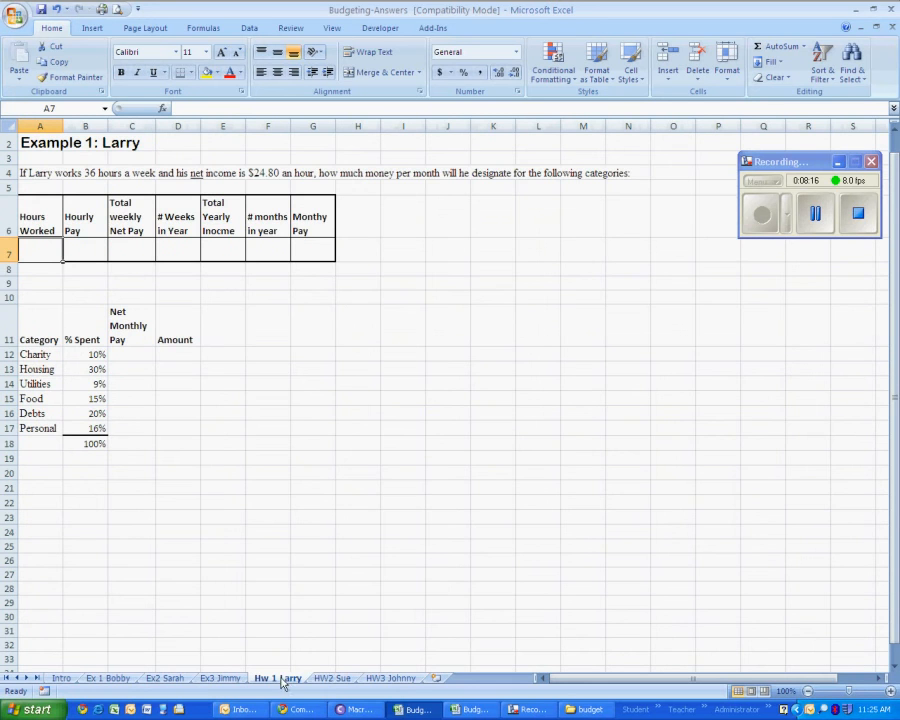
click(330, 679)
click(390, 679)
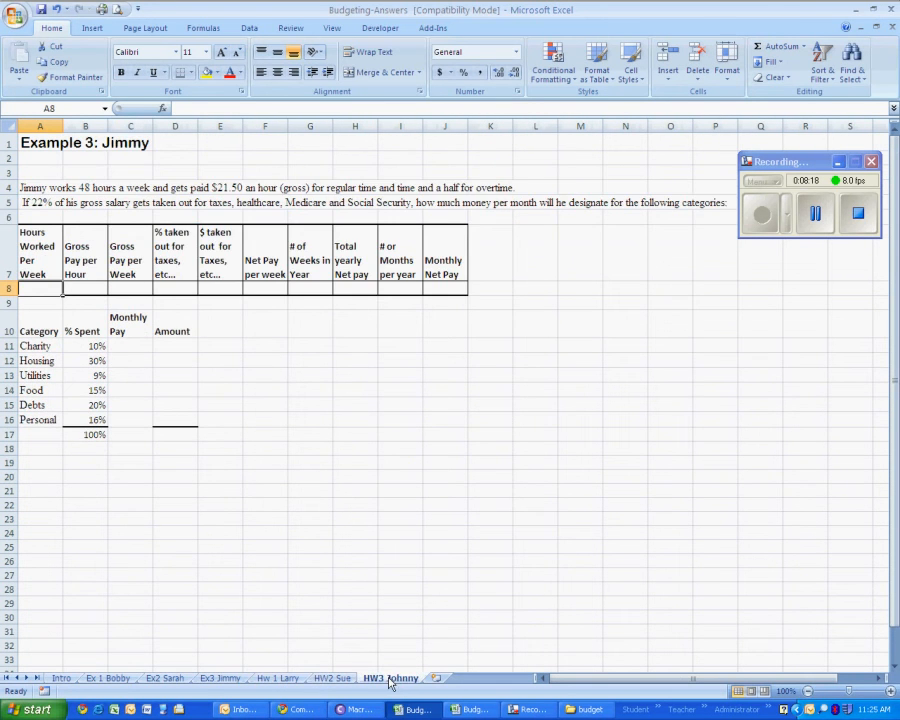
click(276, 679)
click(220, 678)
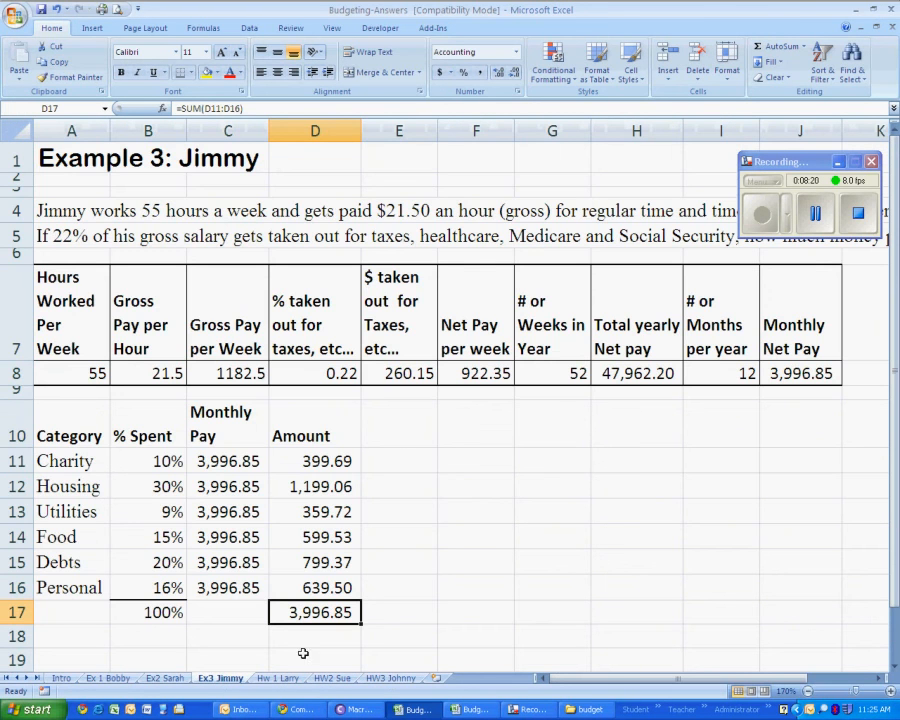